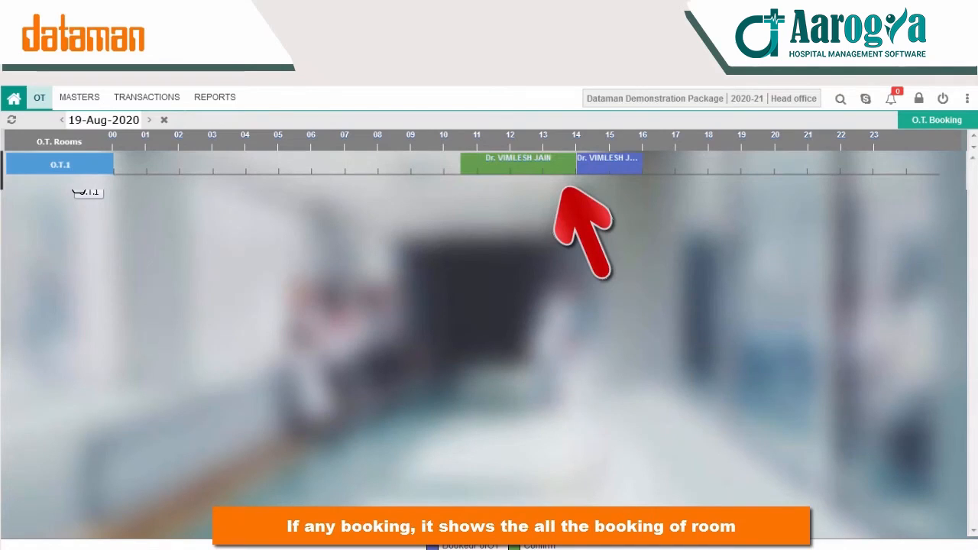
Step: Open an operating theatre booking for O.T.1, choose registration type IPD and pick the patient in room 101
{"action": "left_click", "coordinate": [76, 175]}
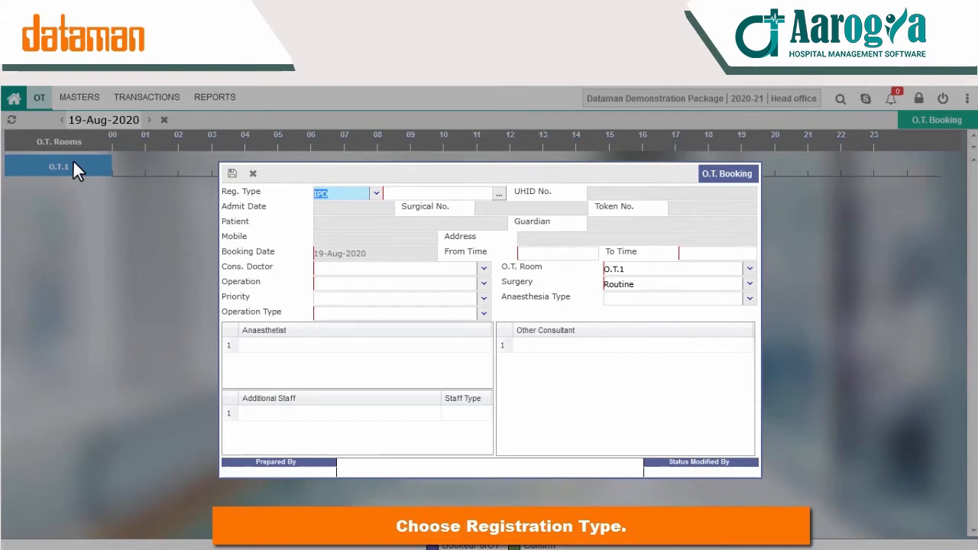
{"action": "left_click", "coordinate": [378, 195]}
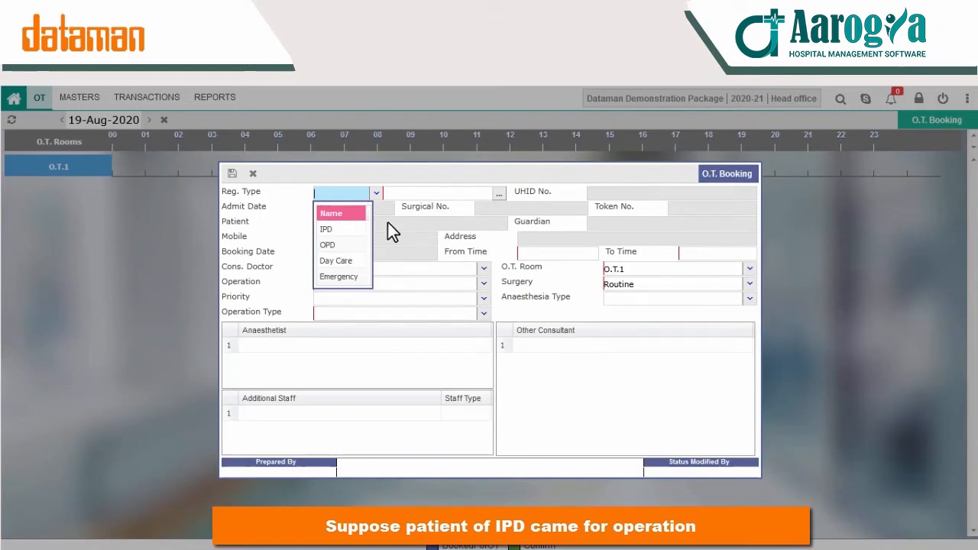
{"action": "left_click", "coordinate": [334, 228]}
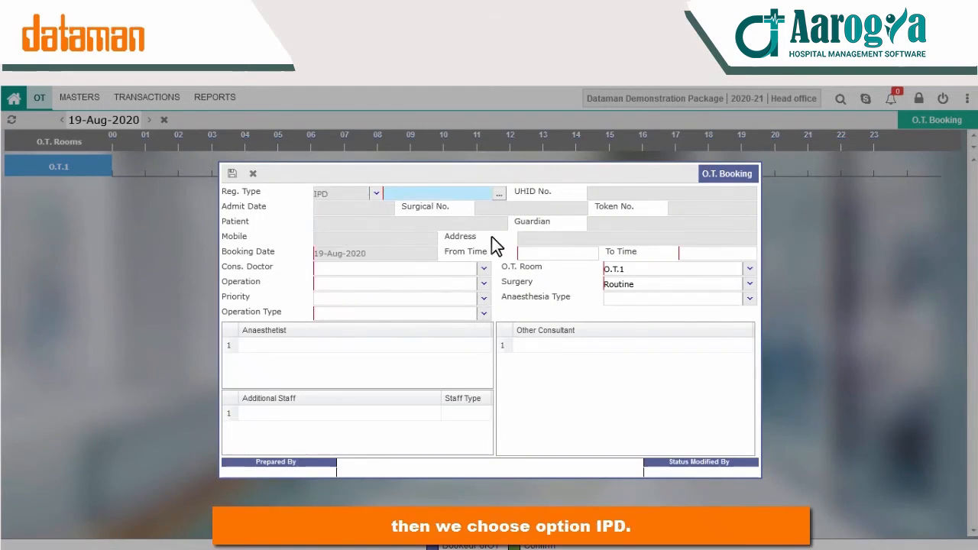
{"action": "left_click", "coordinate": [499, 194]}
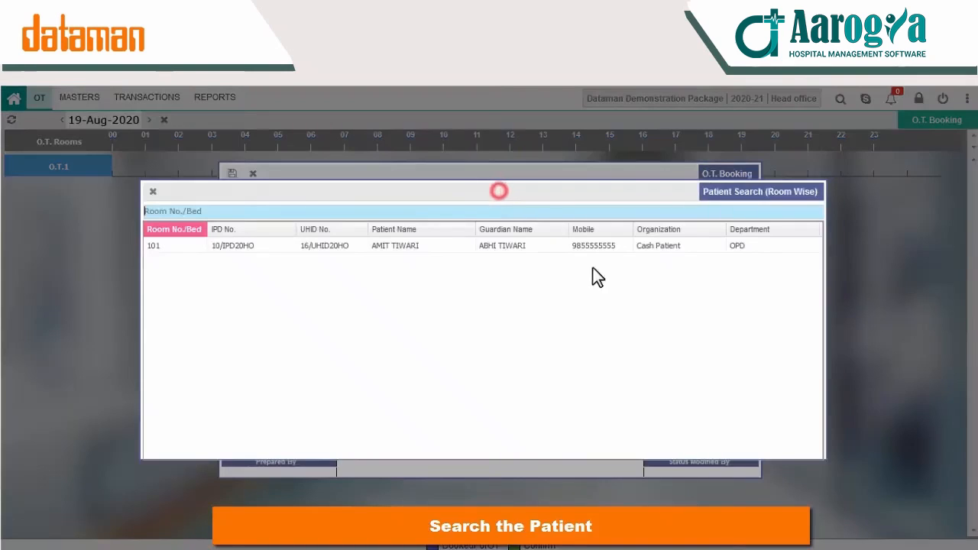
{"action": "double_click", "coordinate": [395, 246]}
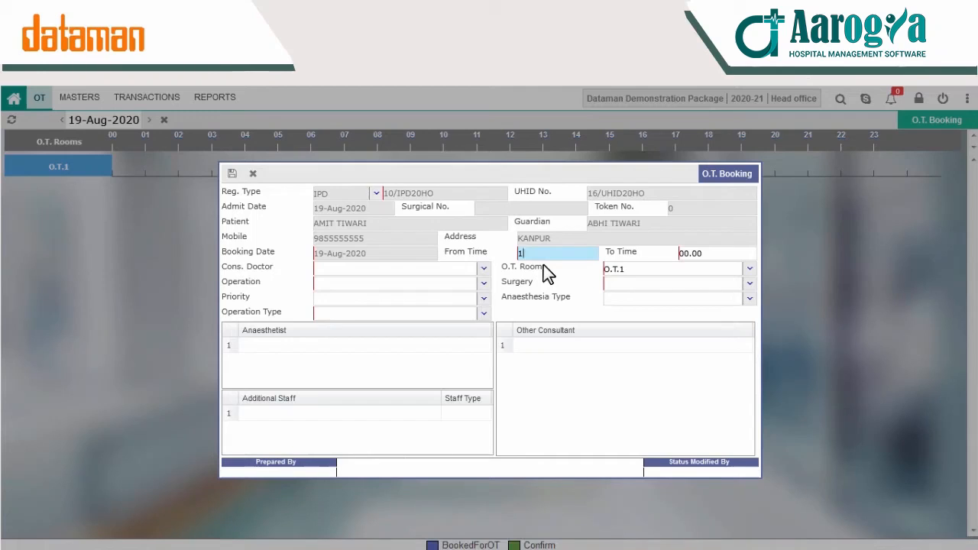
Step: Set the booking time from 10.00 to 14.00
{"action": "key", "text": "Tab"}
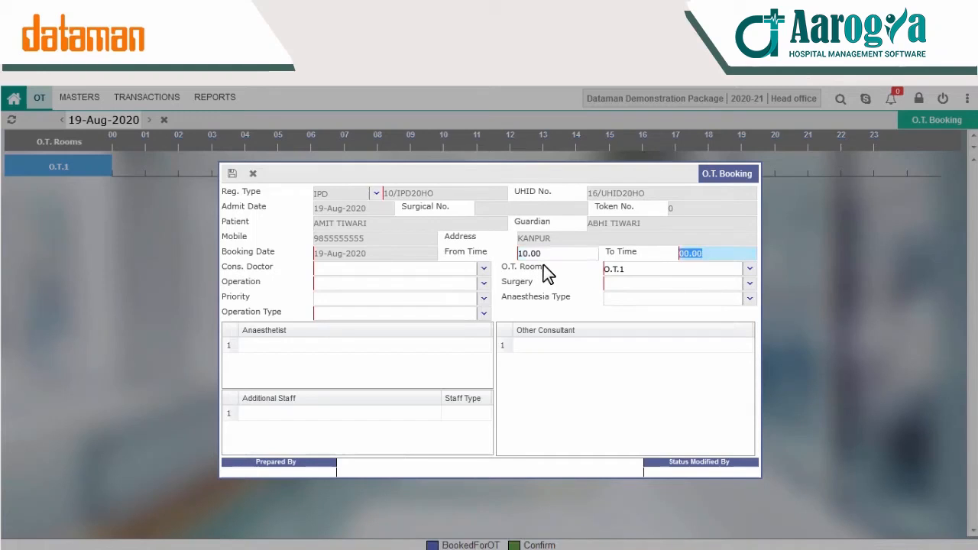
{"action": "type", "text": "14"}
{"action": "key", "text": "Tab"}
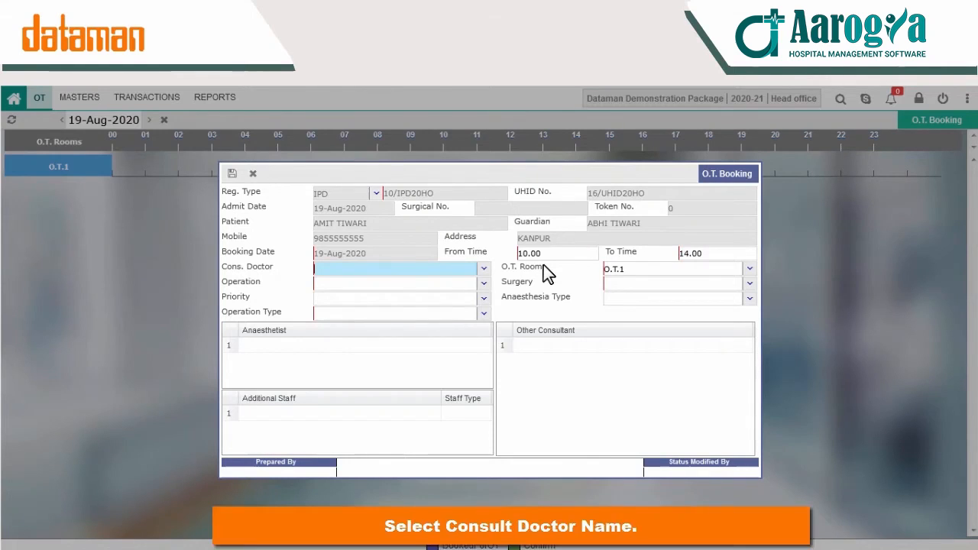
Step: Assign the consulting doctor and set the operation to HEART TRANSPLANT with surgery Routine
{"action": "left_click", "coordinate": [484, 268]}
{"action": "left_click", "coordinate": [407, 304]}
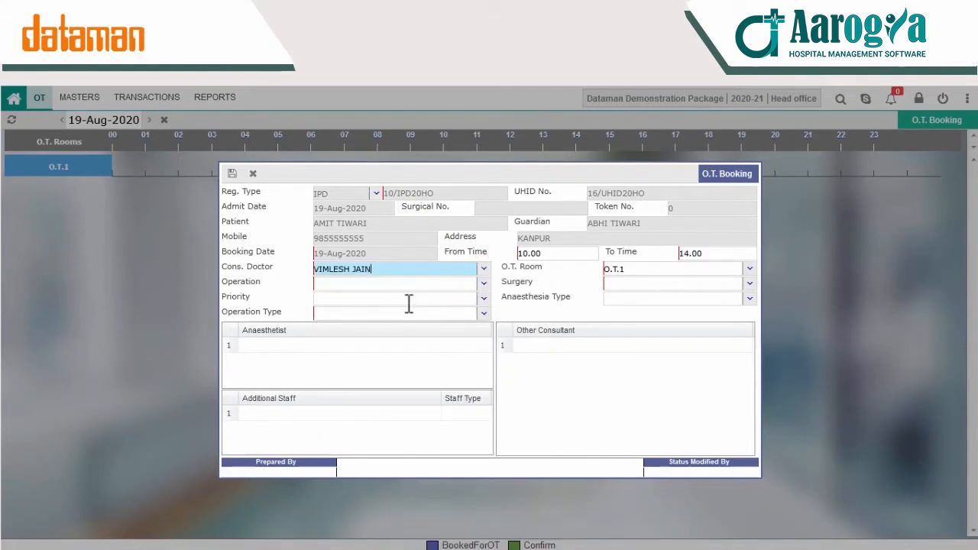
{"action": "left_click", "coordinate": [483, 284]}
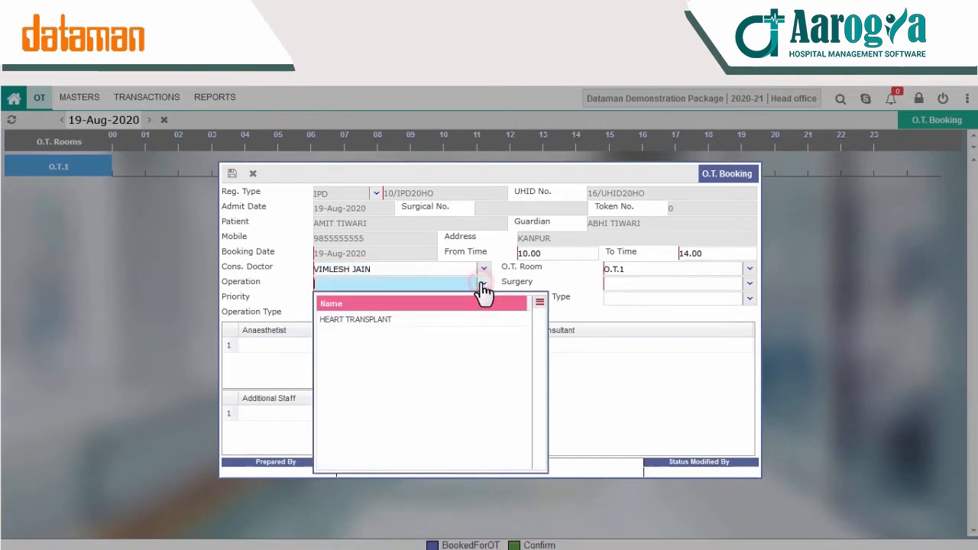
{"action": "left_click", "coordinate": [421, 321]}
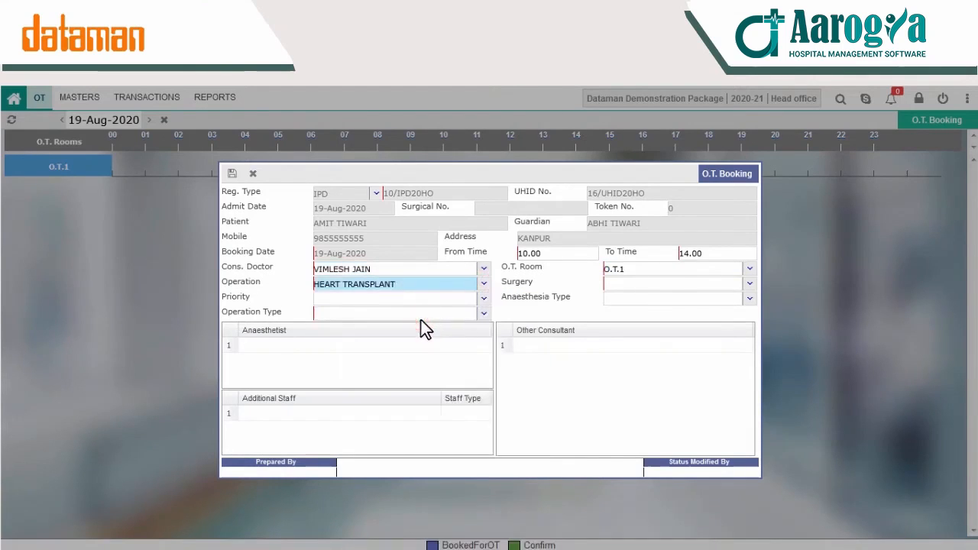
{"action": "left_click", "coordinate": [750, 283]}
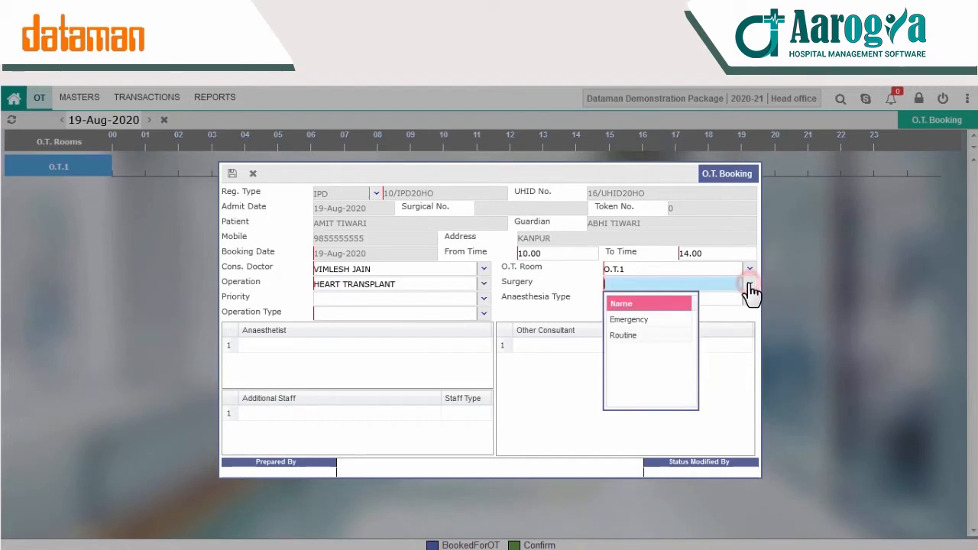
{"action": "left_click", "coordinate": [642, 335]}
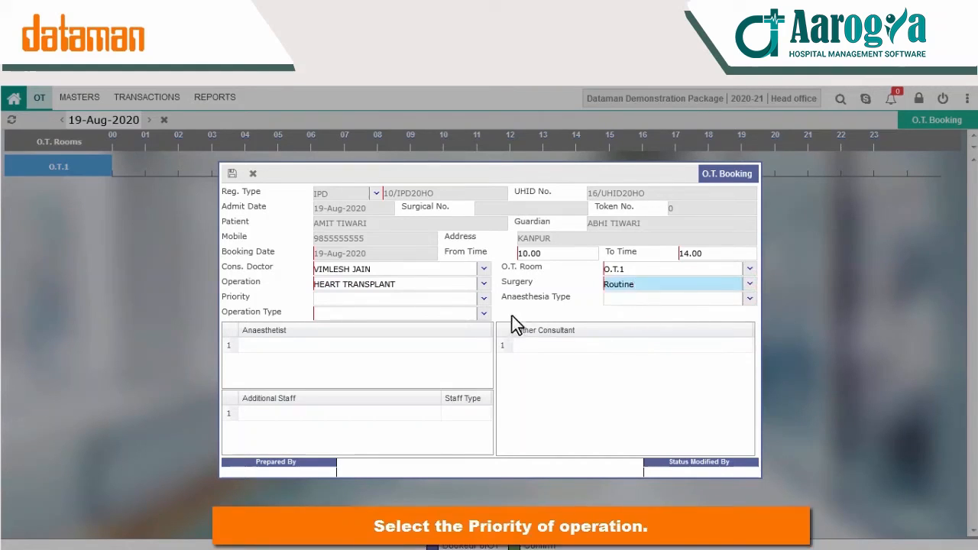
Step: Set the booking's priority to A (as soon as possible), anaesthesia type to None and operation type to Minor
{"action": "left_click", "coordinate": [484, 300]}
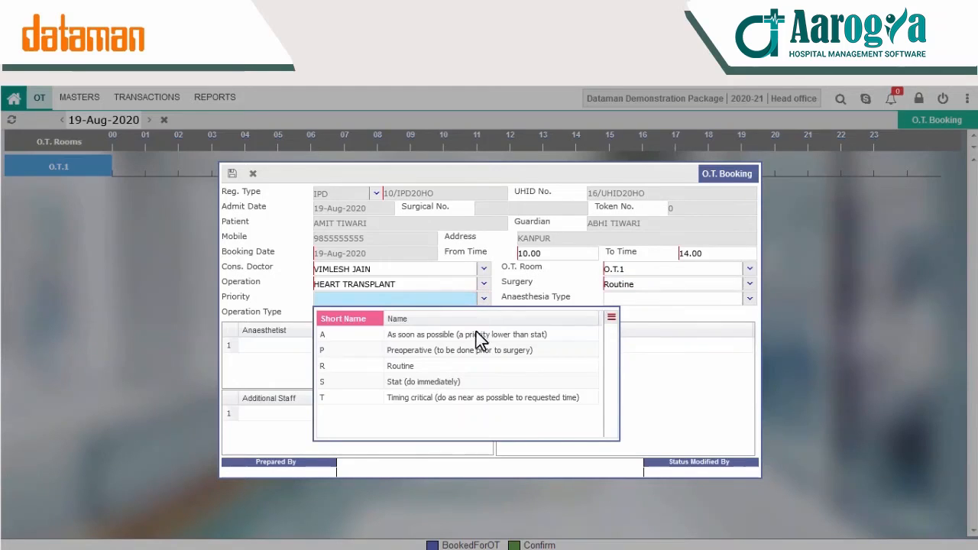
{"action": "left_click", "coordinate": [478, 338]}
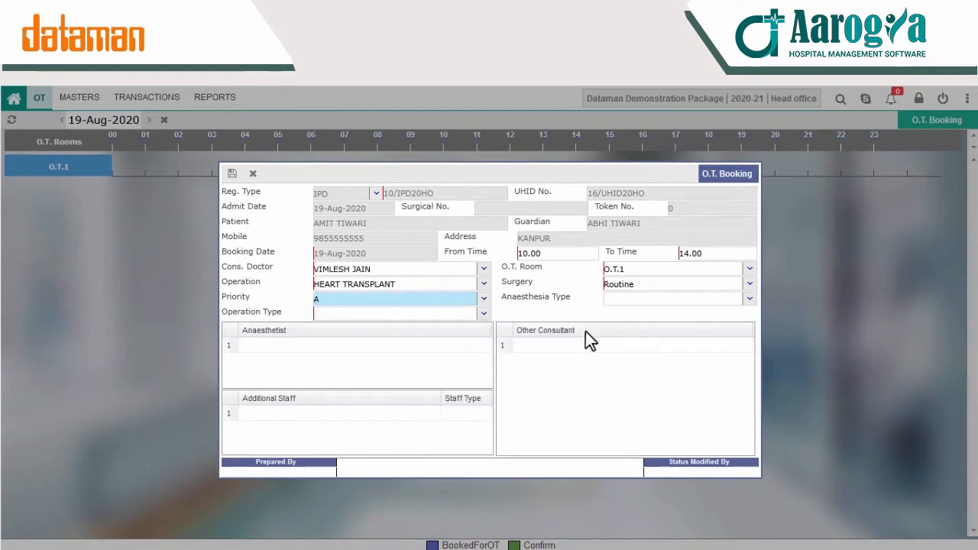
{"action": "left_click", "coordinate": [751, 297]}
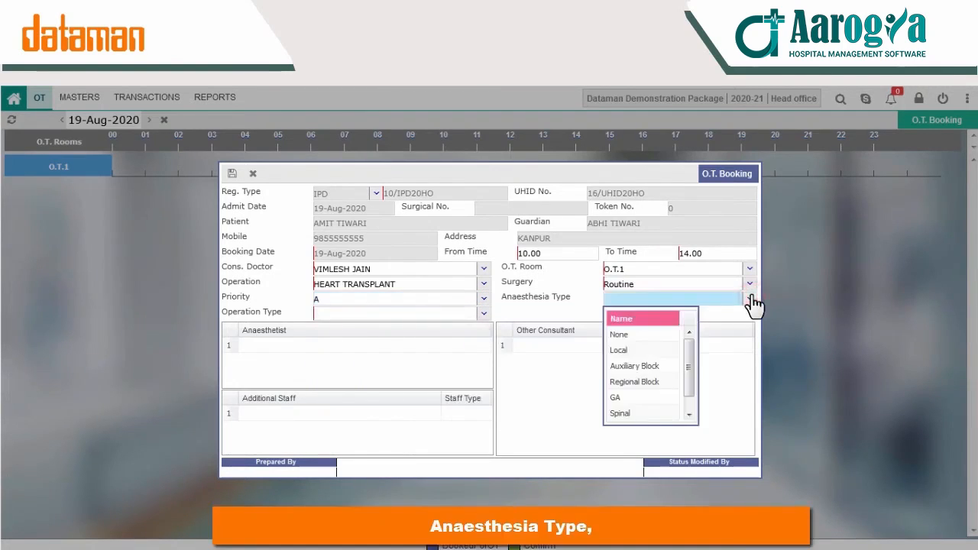
{"action": "left_click_drag", "start_coordinate": [690, 368], "coordinate": [703, 352]}
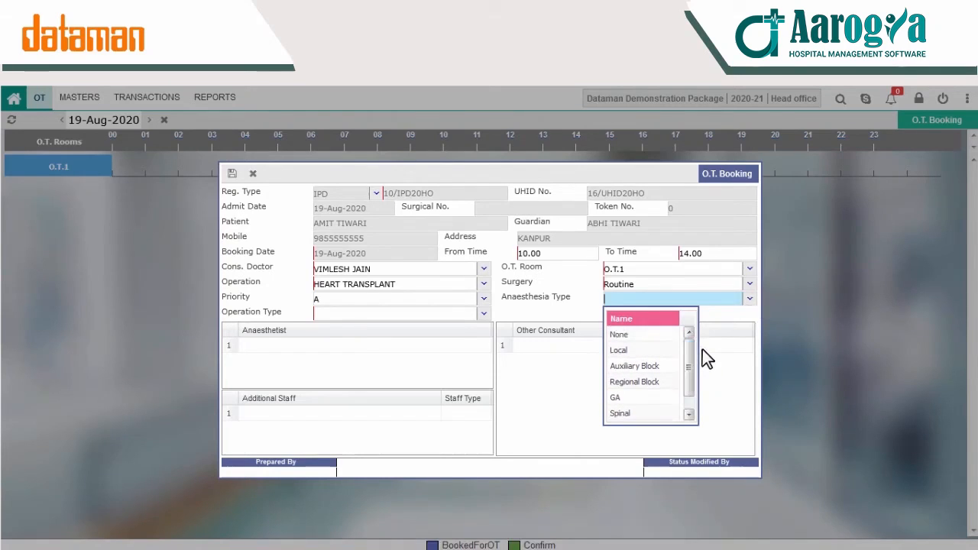
{"action": "left_click", "coordinate": [662, 336]}
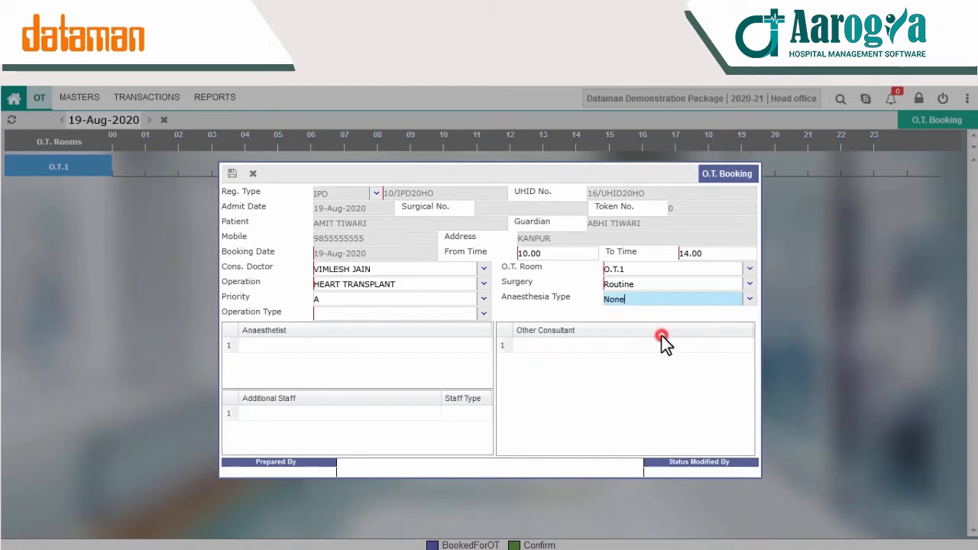
{"action": "left_click", "coordinate": [484, 314]}
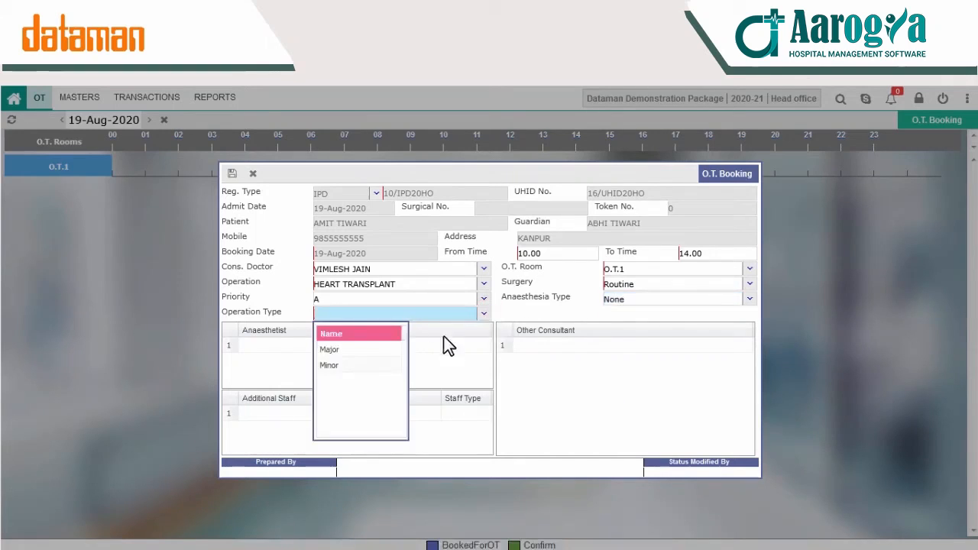
{"action": "left_click", "coordinate": [353, 364]}
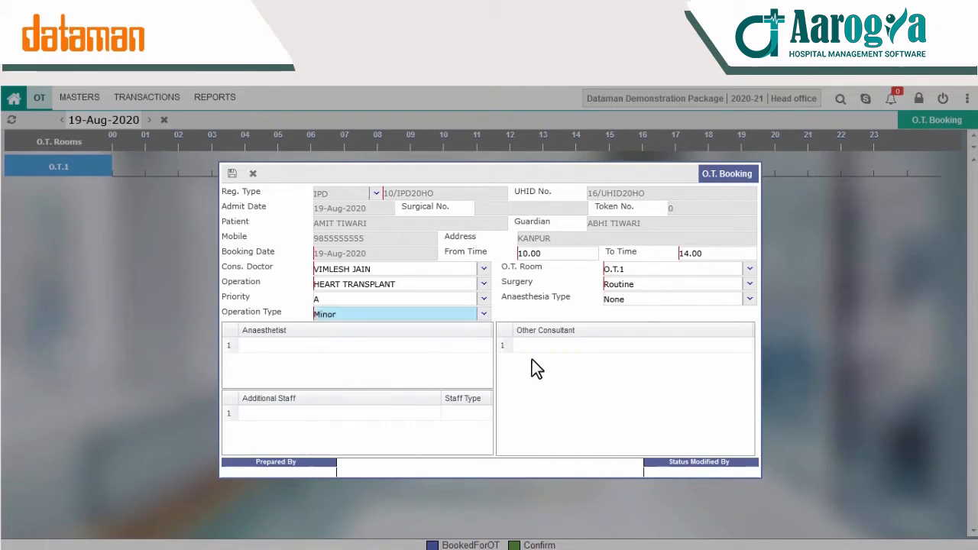
Step: Add an anaesthetist to the first row of the booking's Anaesthetist list
{"action": "left_click", "coordinate": [430, 356]}
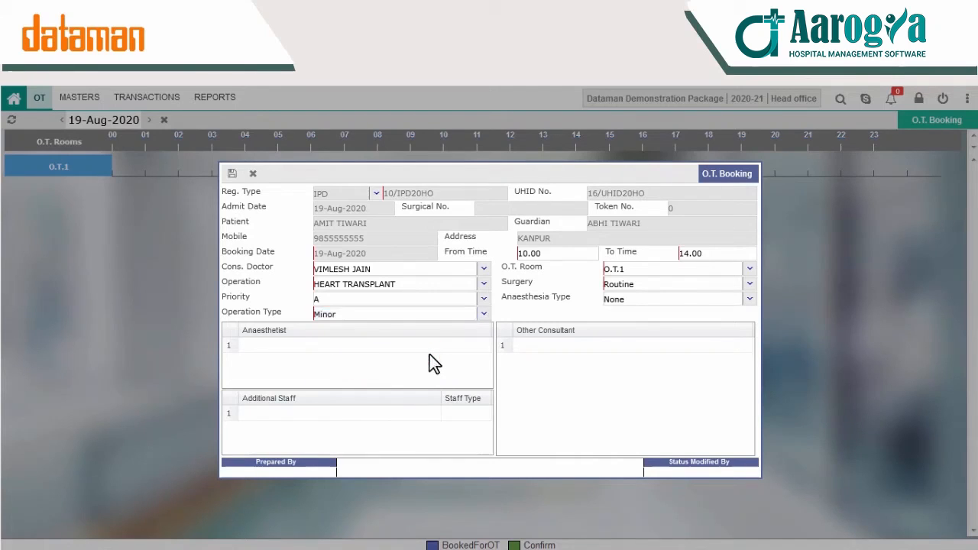
{"action": "left_click", "coordinate": [448, 347]}
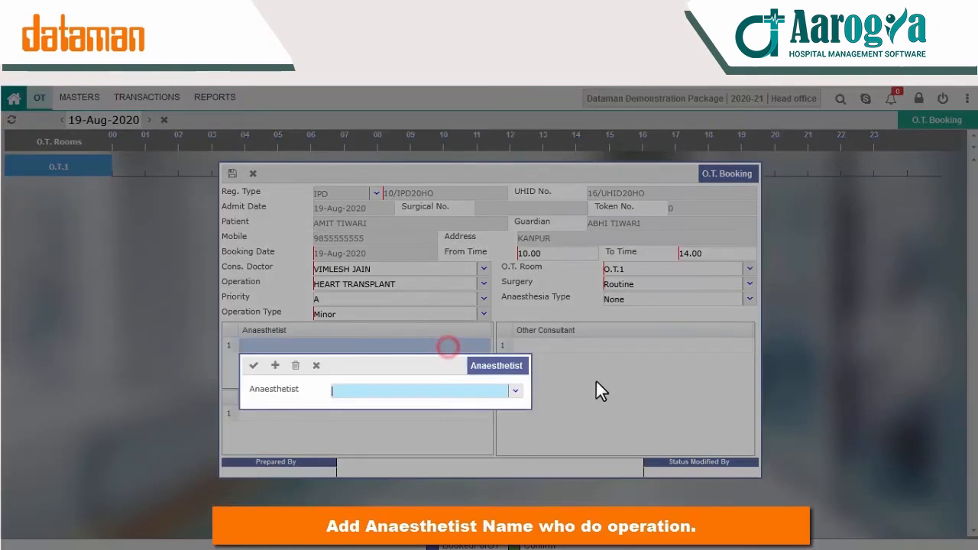
{"action": "left_click", "coordinate": [517, 391]}
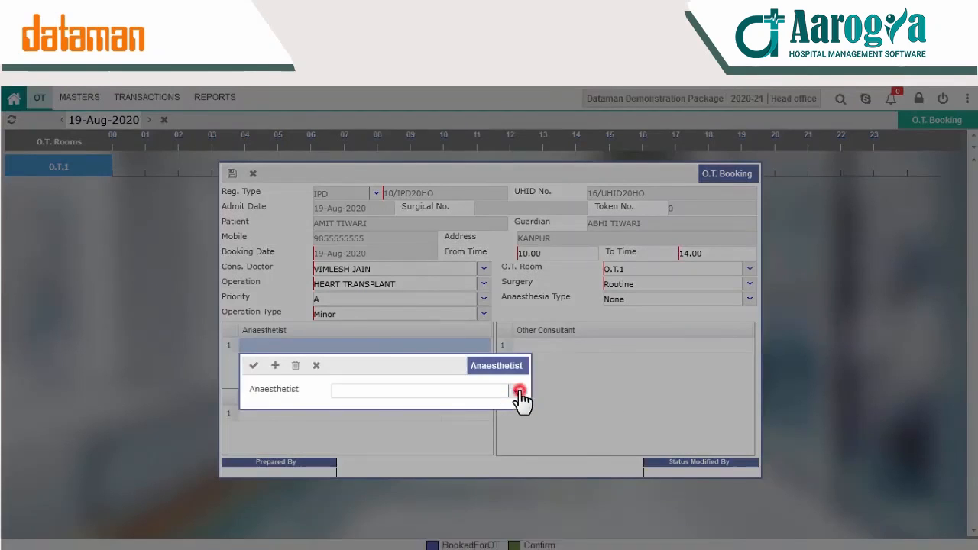
{"action": "left_click", "coordinate": [390, 432]}
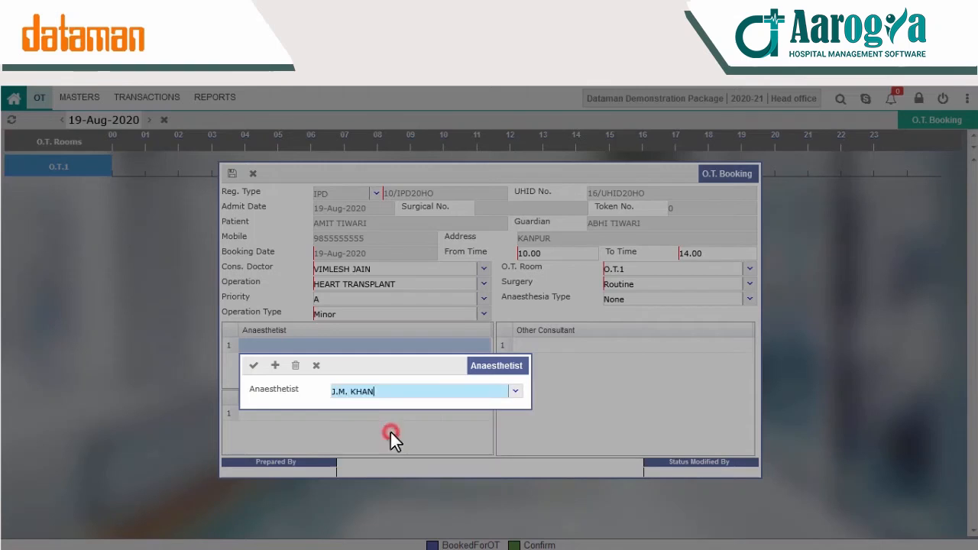
{"action": "left_click", "coordinate": [251, 366]}
{"action": "left_click", "coordinate": [358, 414]}
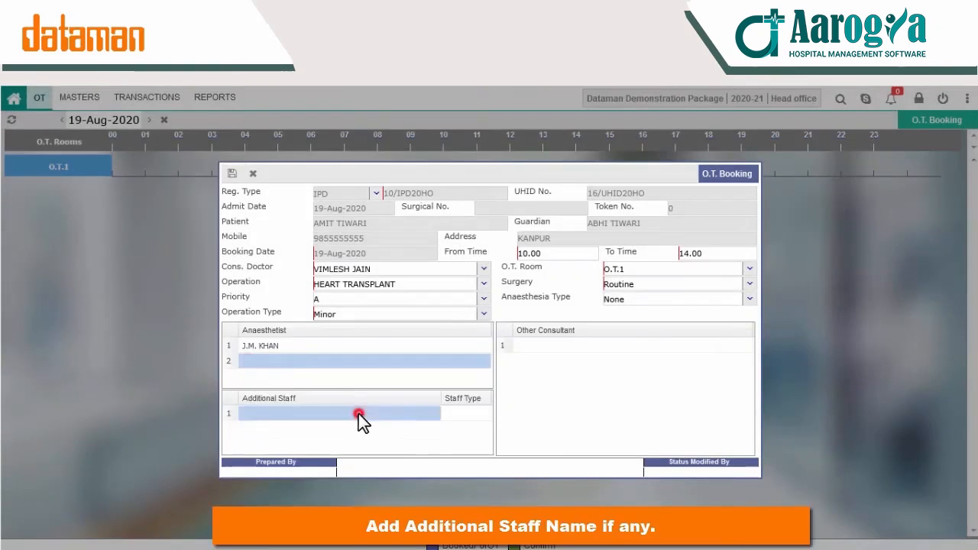
{"action": "left_click", "coordinate": [515, 474]}
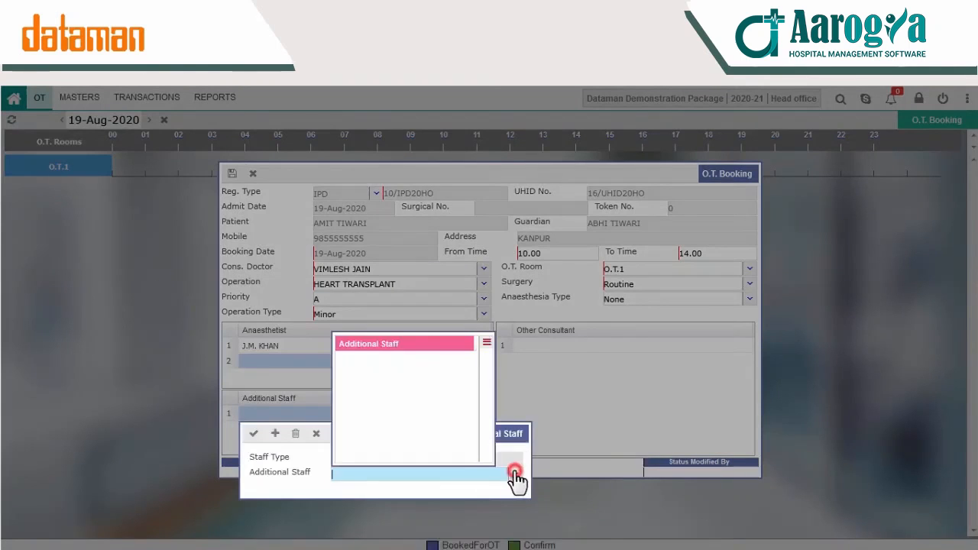
{"action": "left_click", "coordinate": [562, 396]}
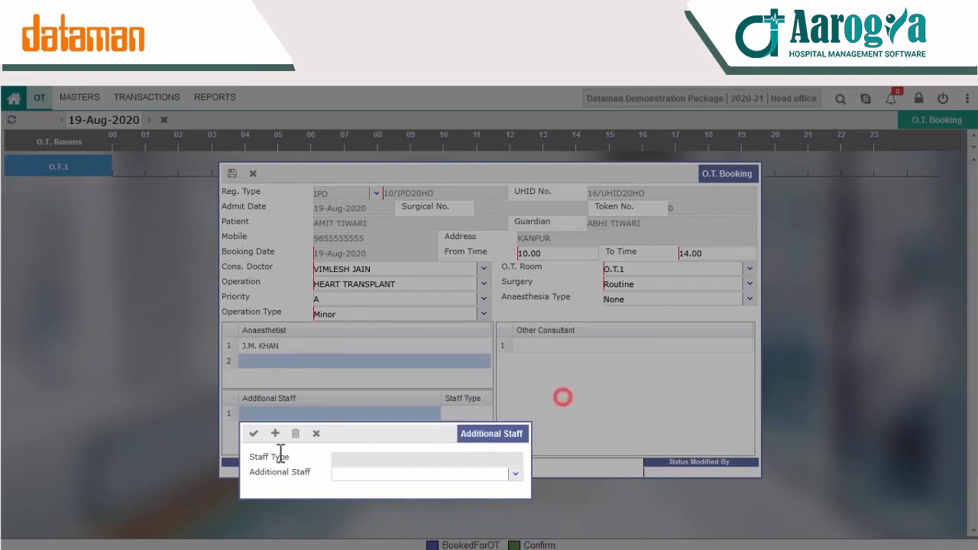
{"action": "left_click", "coordinate": [316, 433]}
Step: Add another consultant to the Other Consultant list and save the O.T. booking
{"action": "left_click", "coordinate": [530, 345]}
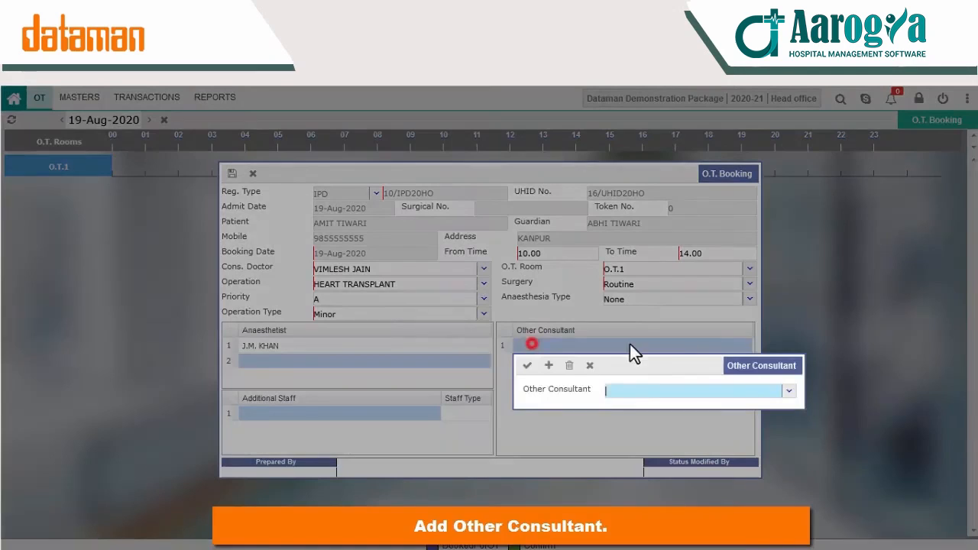
{"action": "left_click", "coordinate": [788, 392]}
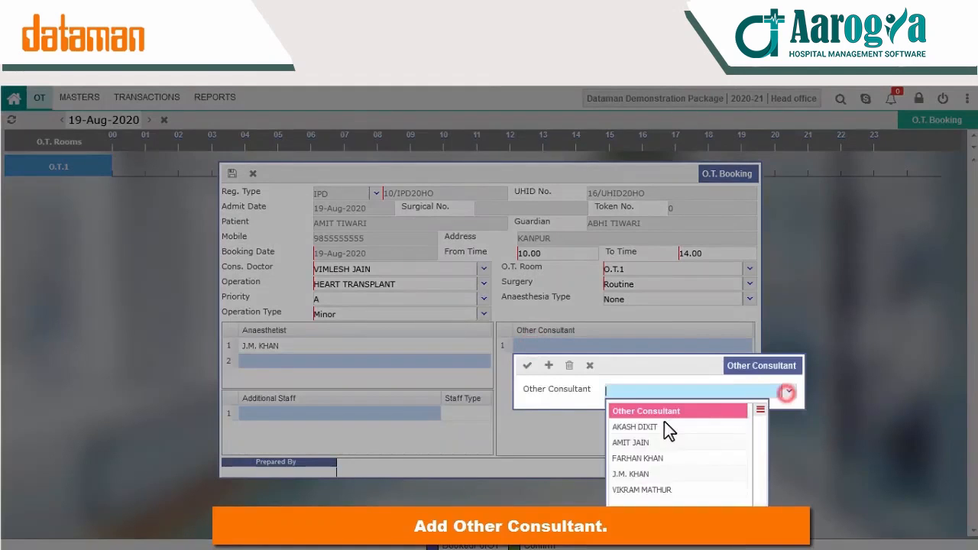
{"action": "left_click", "coordinate": [633, 491]}
{"action": "left_click", "coordinate": [527, 367]}
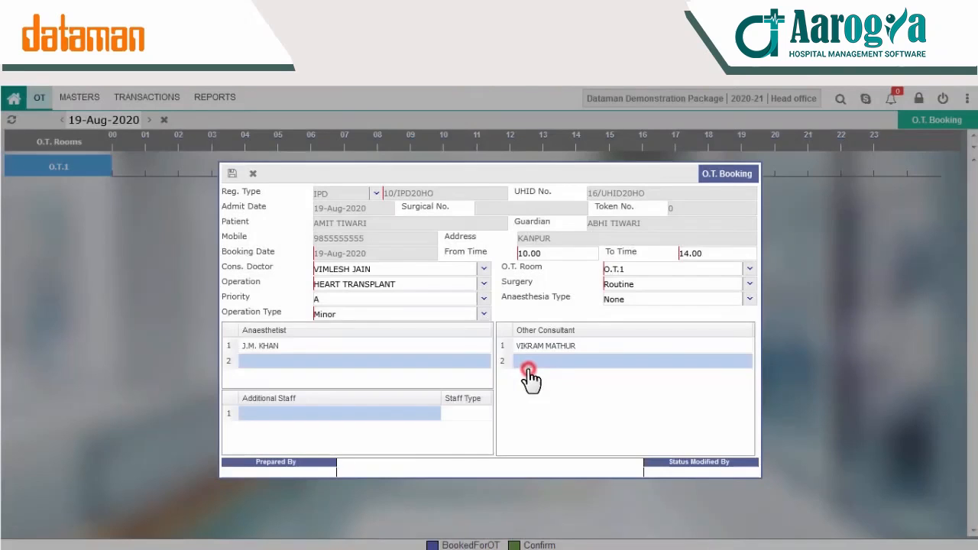
{"action": "left_click", "coordinate": [232, 173]}
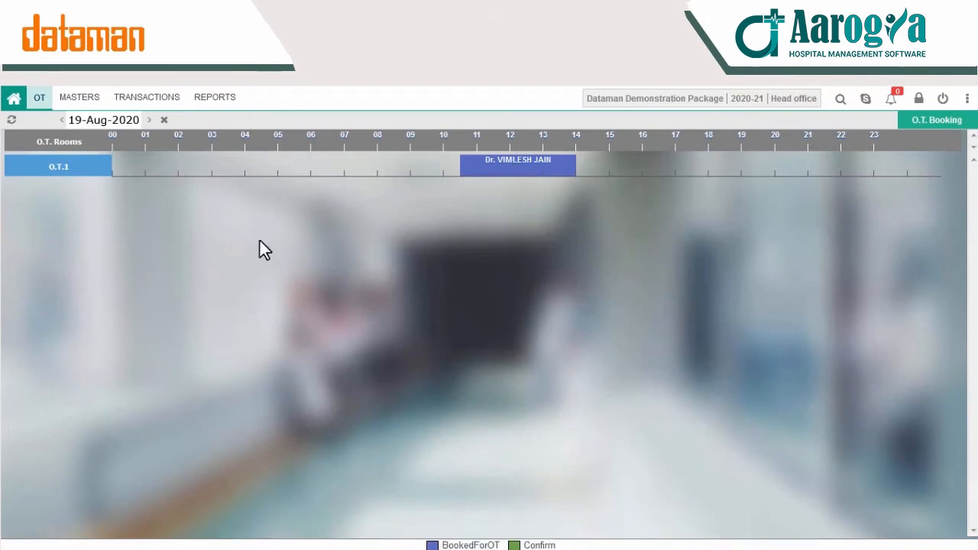
Step: Start a new Surgical Registration record and set its registration type to IPD
{"action": "left_click", "coordinate": [140, 99]}
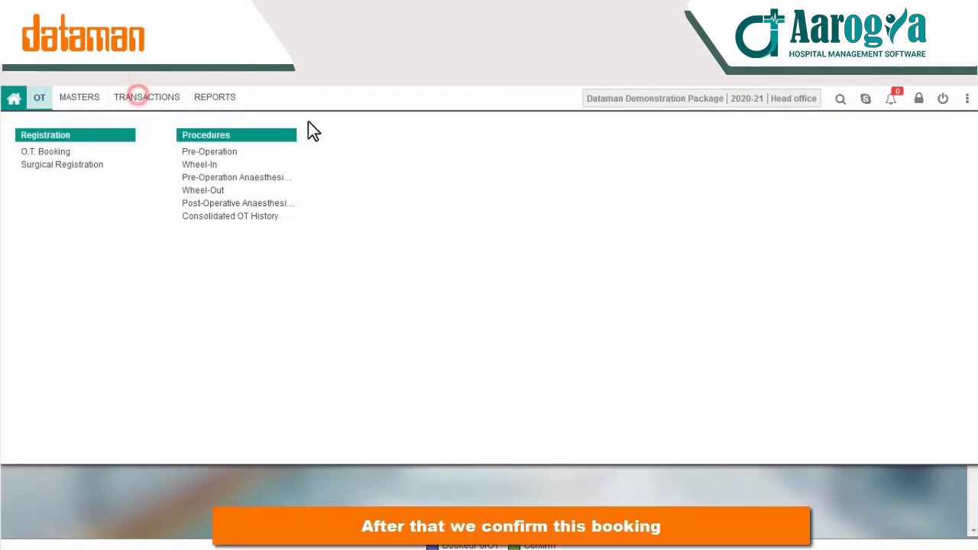
{"action": "left_click", "coordinate": [77, 165]}
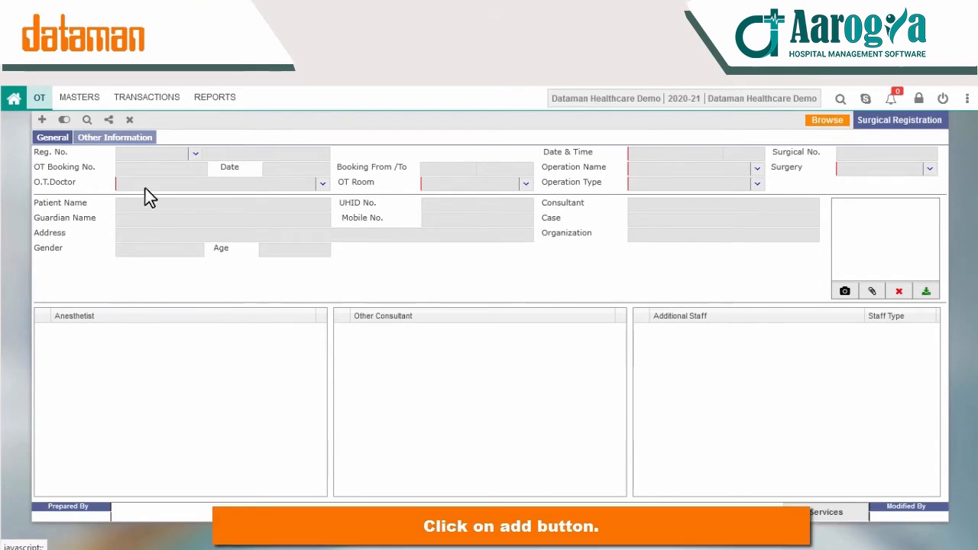
{"action": "left_click", "coordinate": [54, 124]}
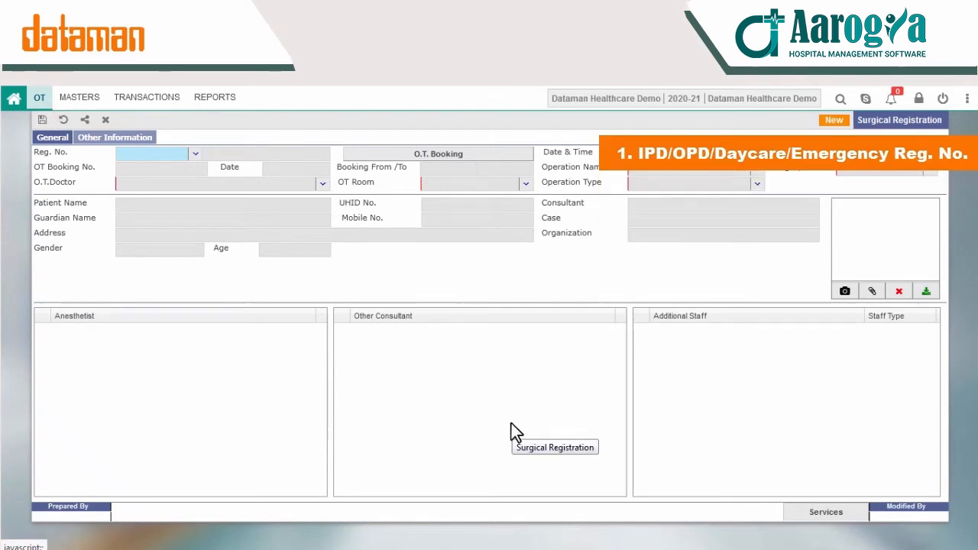
{"action": "left_click", "coordinate": [194, 153]}
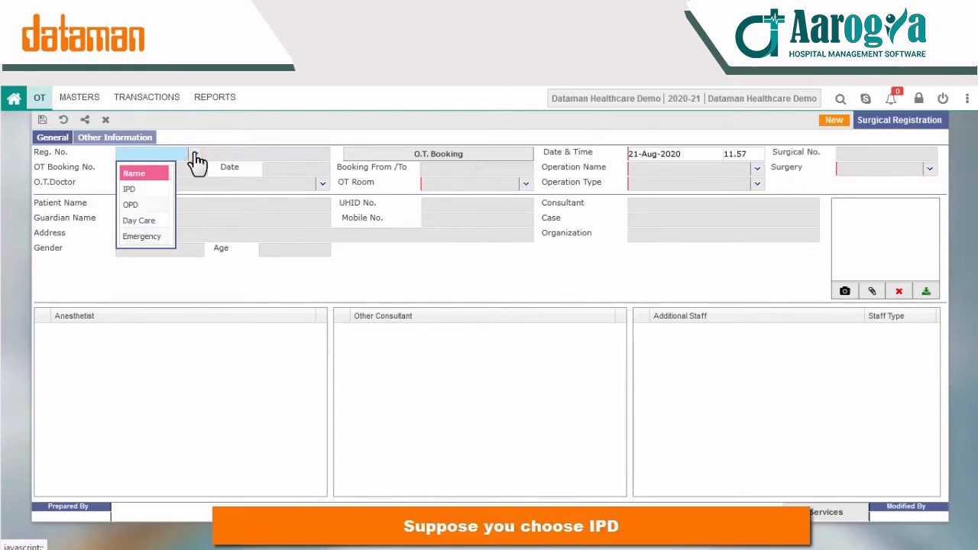
{"action": "left_click", "coordinate": [144, 187]}
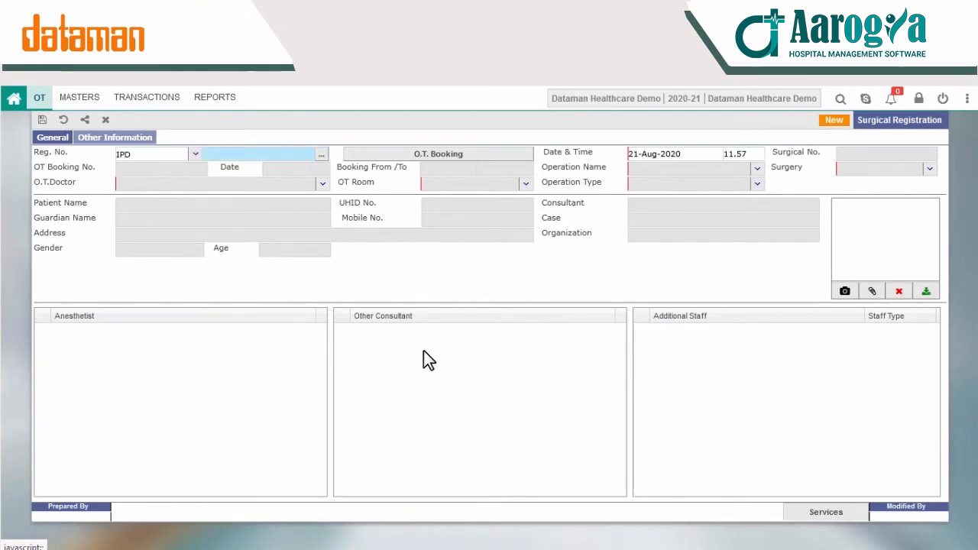
Step: Select the IPD patient in room 101 for the surgical registration and set the operation name to HEART TRANSPLANT
{"action": "left_click", "coordinate": [321, 156]}
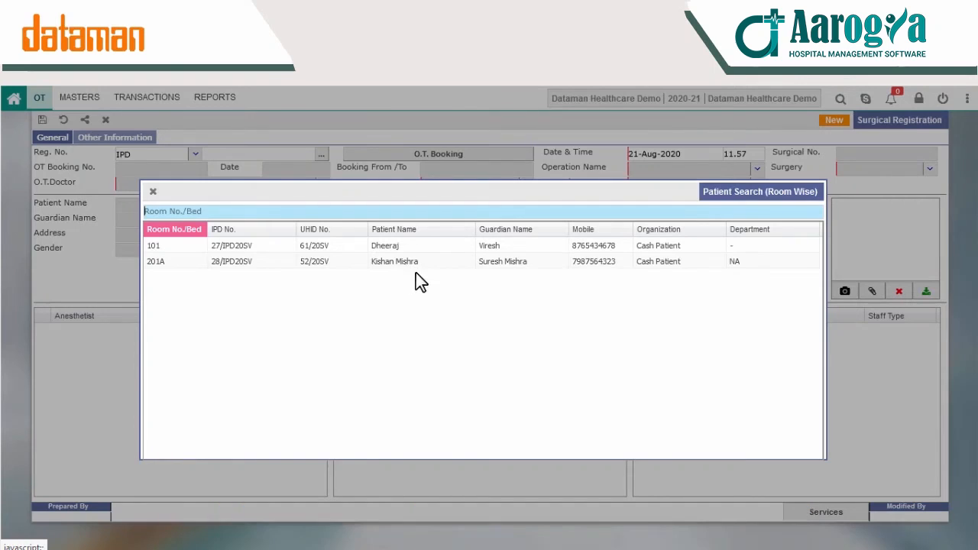
{"action": "left_click", "coordinate": [400, 245]}
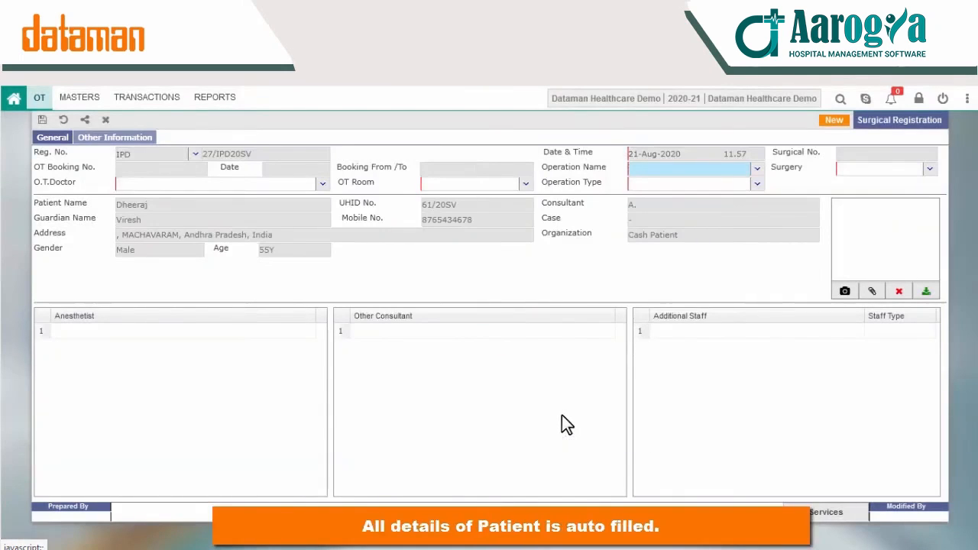
{"action": "left_click", "coordinate": [757, 175]}
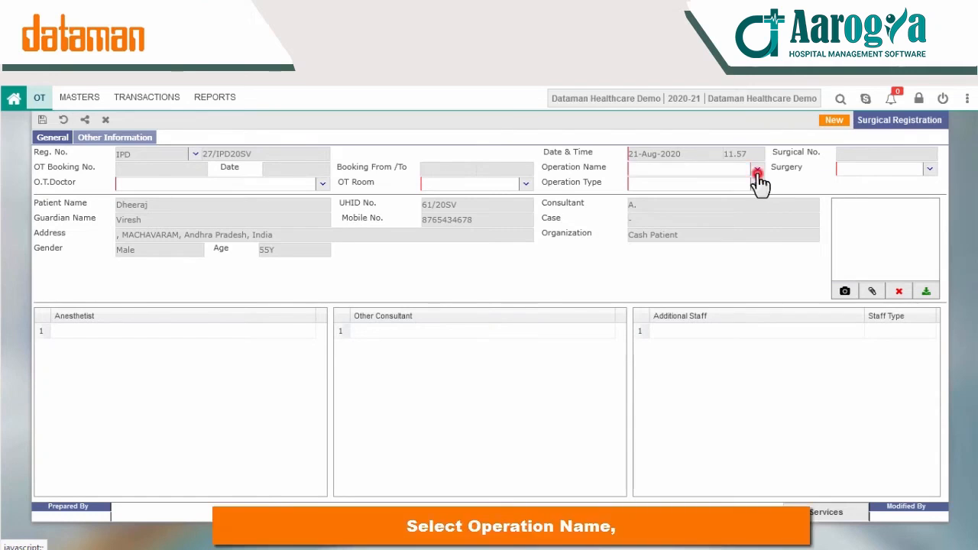
{"action": "left_click", "coordinate": [652, 170]}
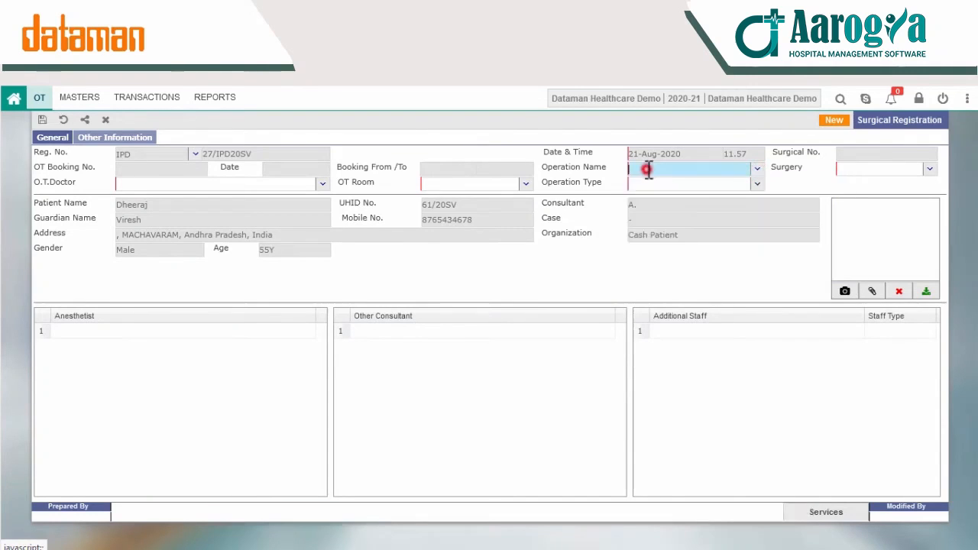
{"action": "type", "text": "he"}
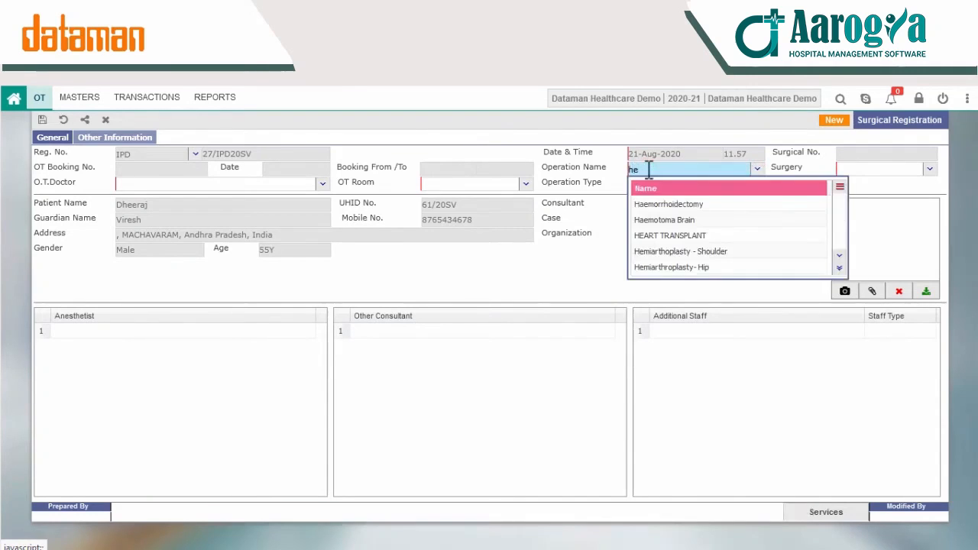
{"action": "left_click", "coordinate": [661, 200]}
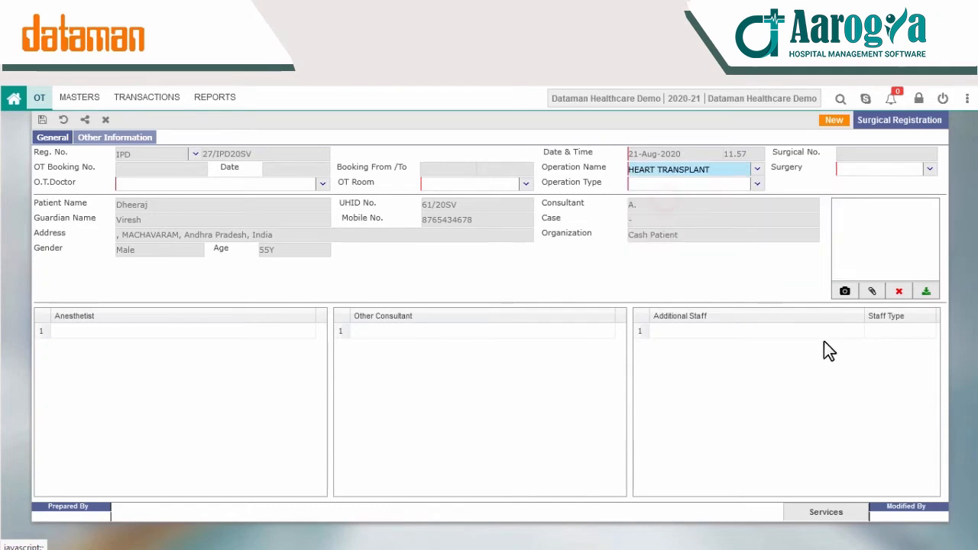
Step: Set the surgery to Emergency and assign the third listed doctor as the O.T. doctor
{"action": "left_click", "coordinate": [932, 170]}
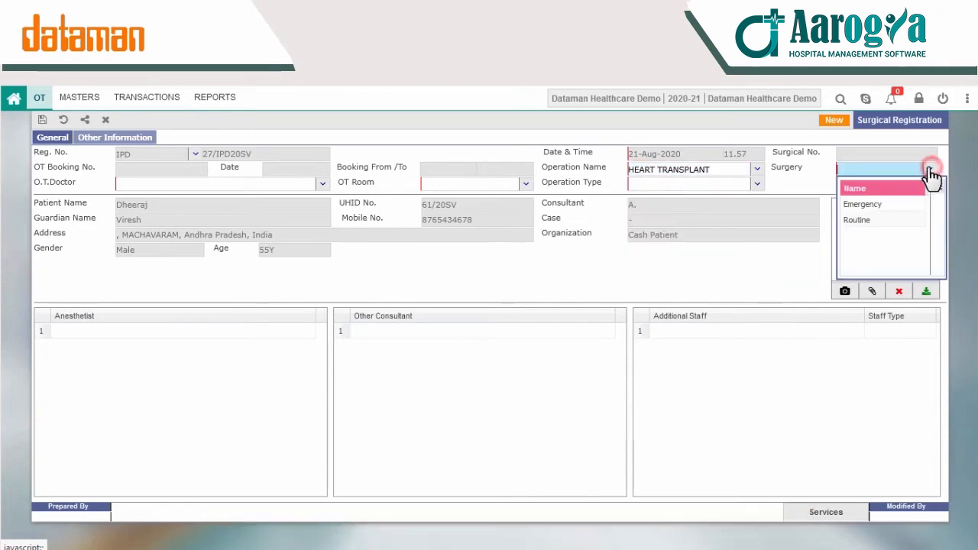
{"action": "left_click", "coordinate": [894, 202]}
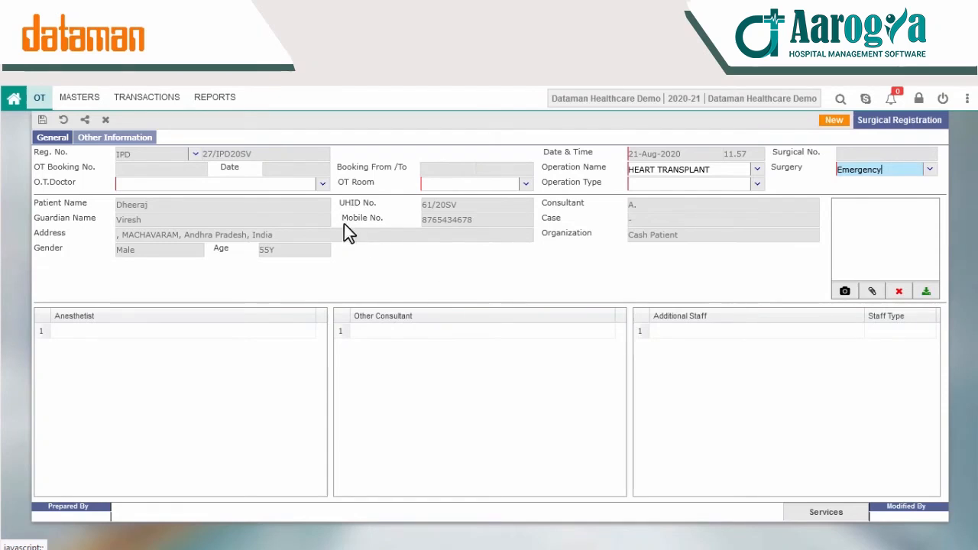
{"action": "left_click", "coordinate": [321, 184]}
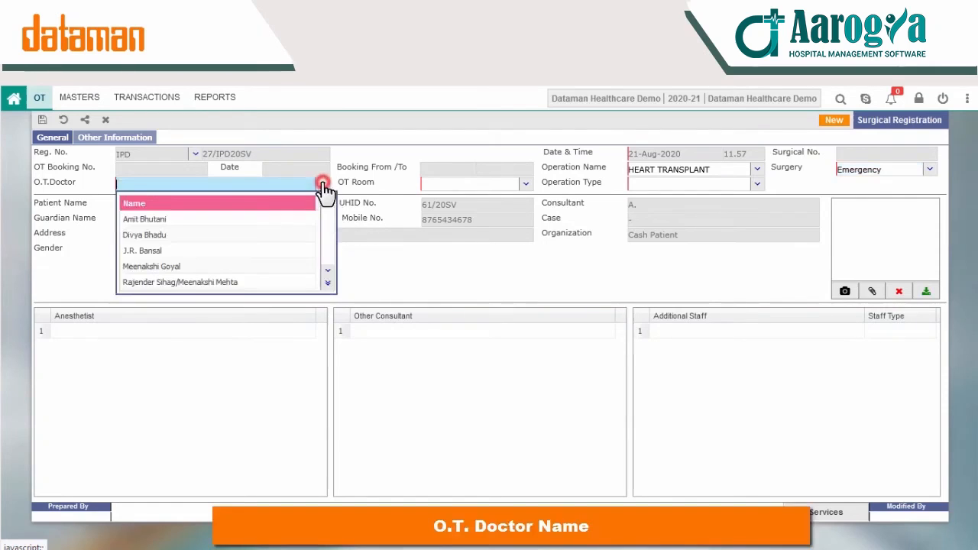
{"action": "left_click", "coordinate": [229, 252]}
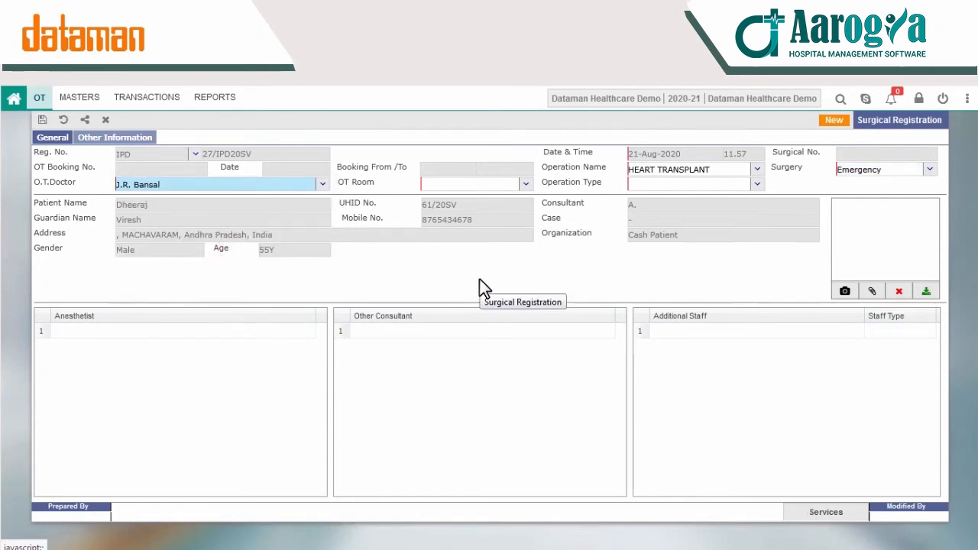
Step: Set the registration's OT room to OT-1 and its operation type to Major
{"action": "left_click", "coordinate": [527, 185]}
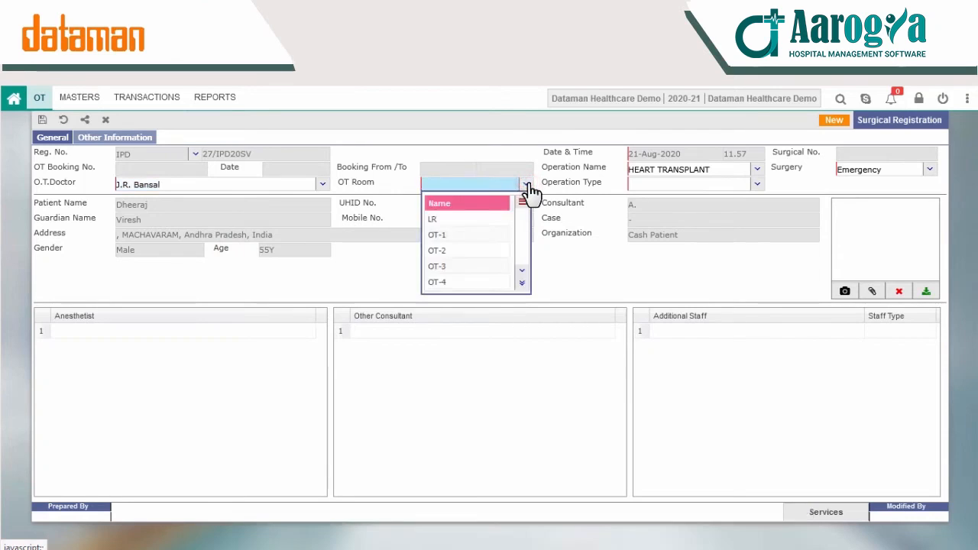
{"action": "left_click", "coordinate": [486, 235]}
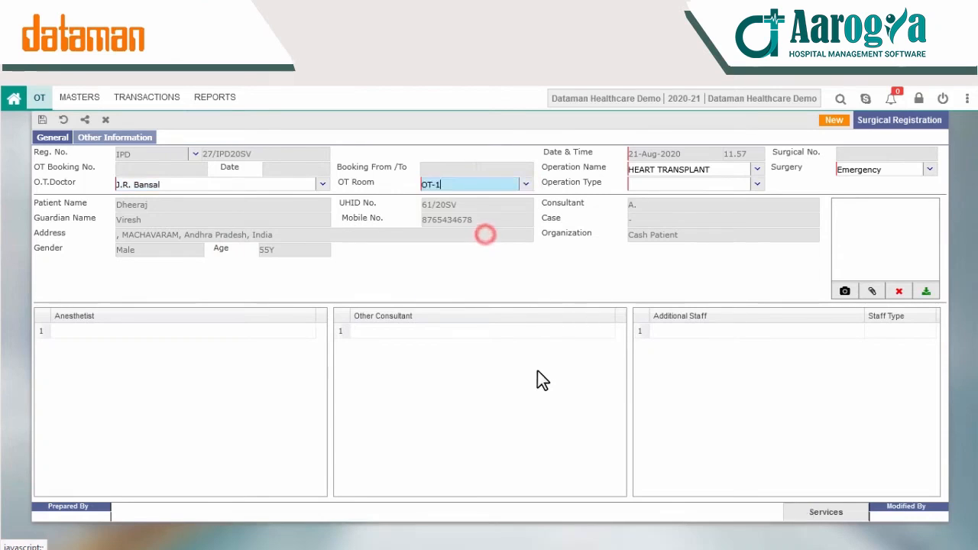
{"action": "left_click", "coordinate": [757, 185]}
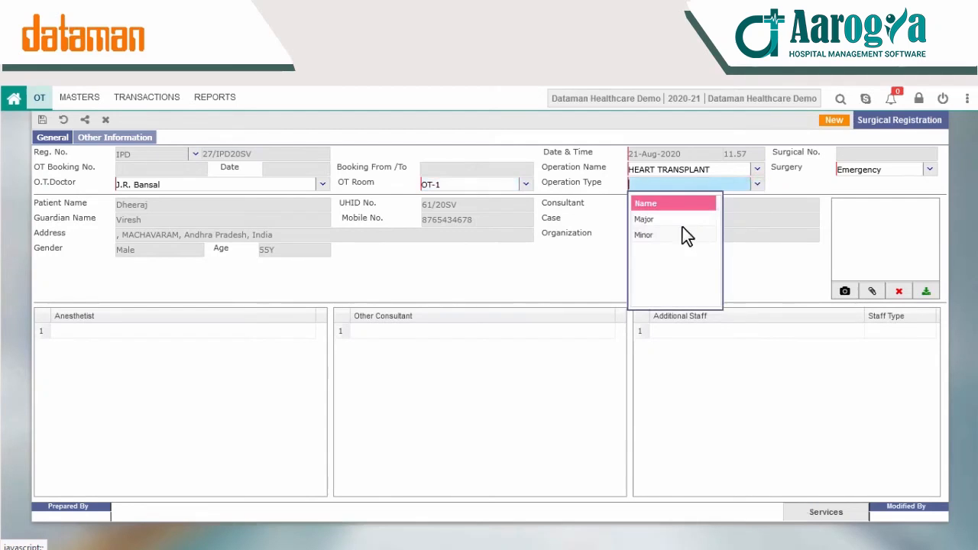
{"action": "left_click", "coordinate": [648, 221]}
Step: Add the first and third available anaesthetists to rows 1 and 2 of the registration's Anaesthetist list
{"action": "left_click", "coordinate": [291, 333]}
{"action": "left_click", "coordinate": [327, 376]}
{"action": "left_click", "coordinate": [223, 410]}
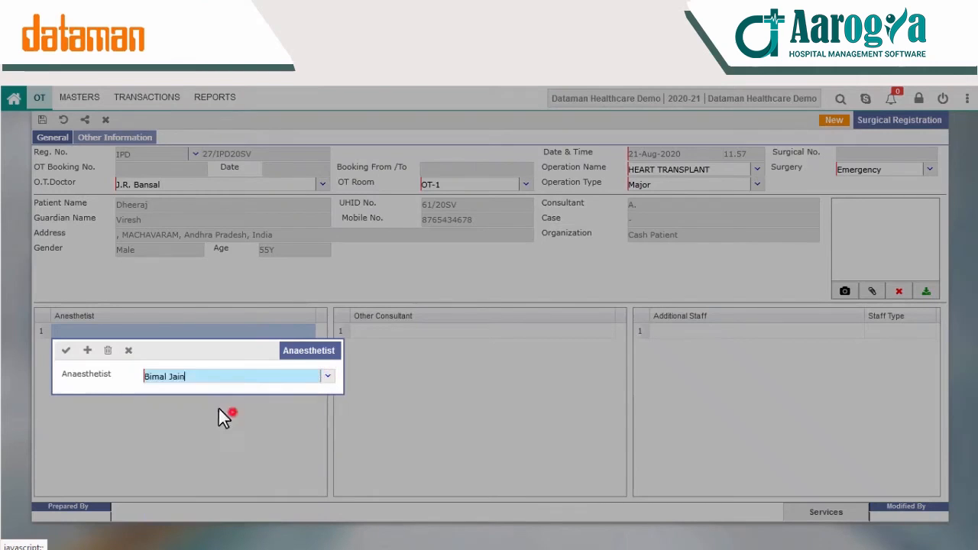
{"action": "left_click", "coordinate": [65, 351]}
{"action": "left_click", "coordinate": [99, 348]}
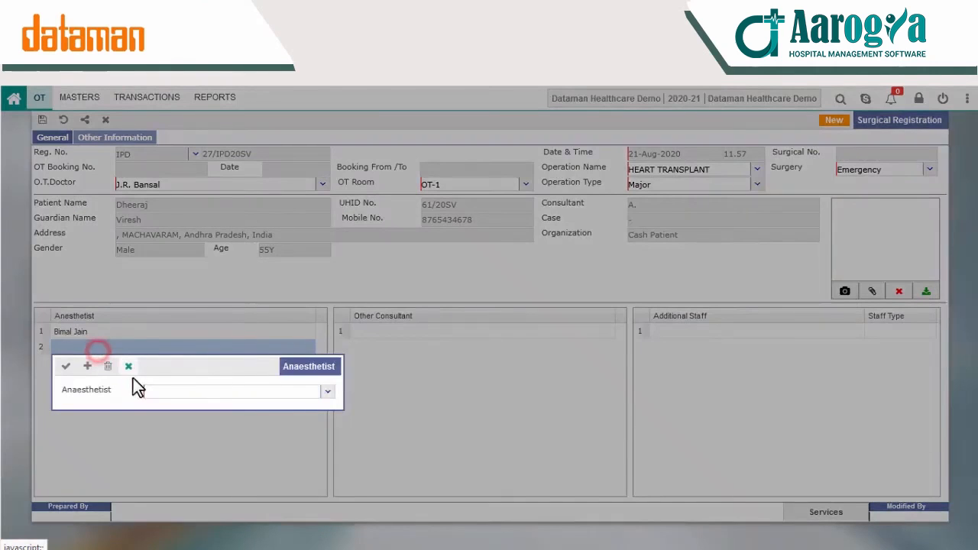
{"action": "left_click", "coordinate": [327, 392]}
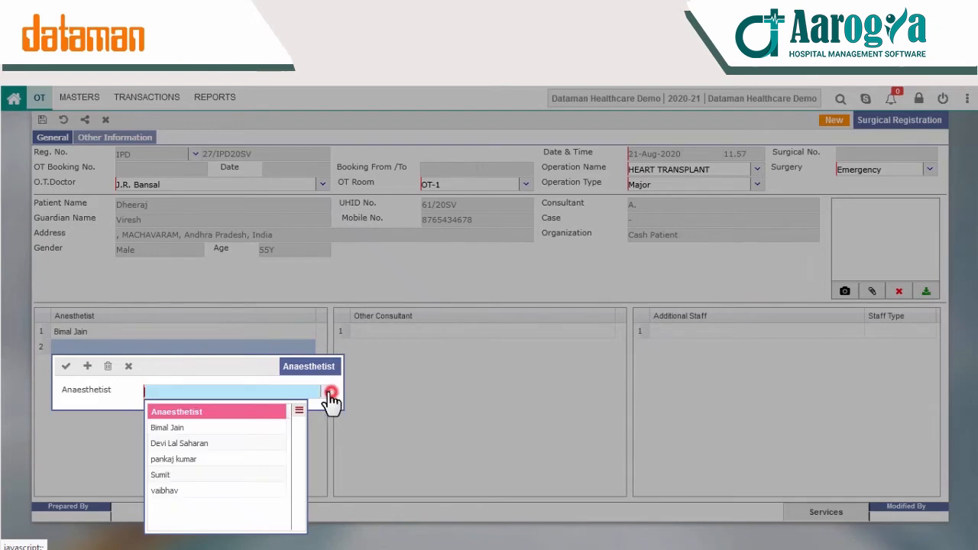
{"action": "left_click", "coordinate": [218, 459]}
{"action": "left_click", "coordinate": [66, 366]}
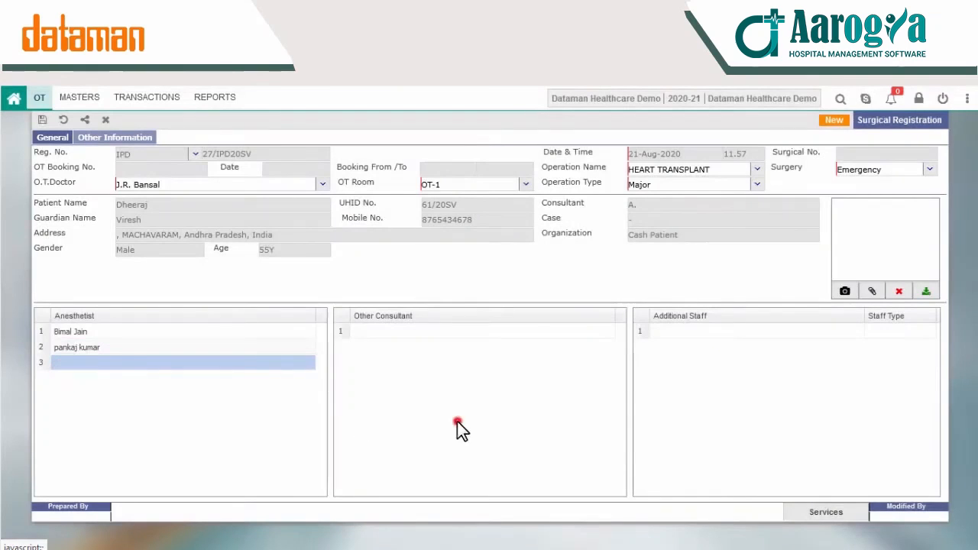
Step: Add the sixth and seventh available consultants to the registration's Other Consultant list and save the surgical registration
{"action": "left_click", "coordinate": [431, 334]}
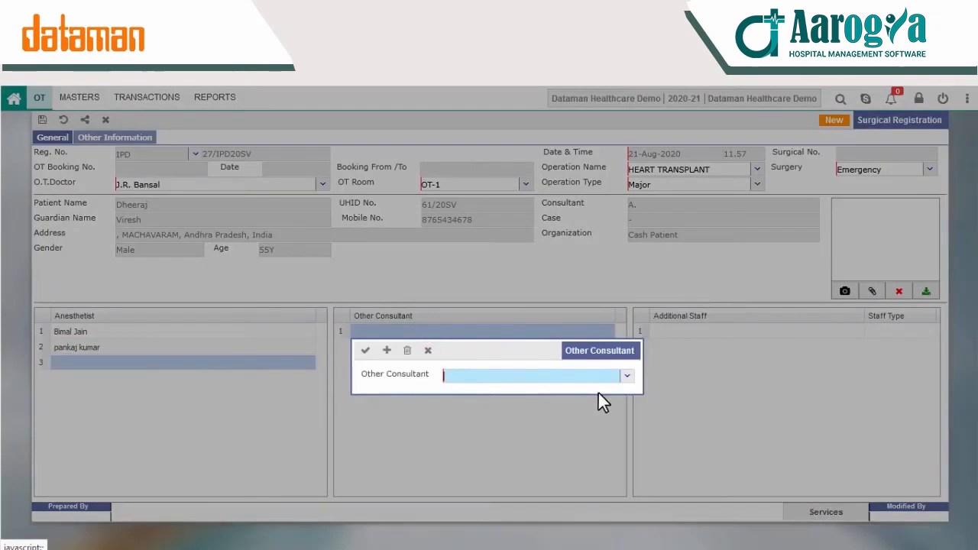
{"action": "left_click", "coordinate": [627, 375]}
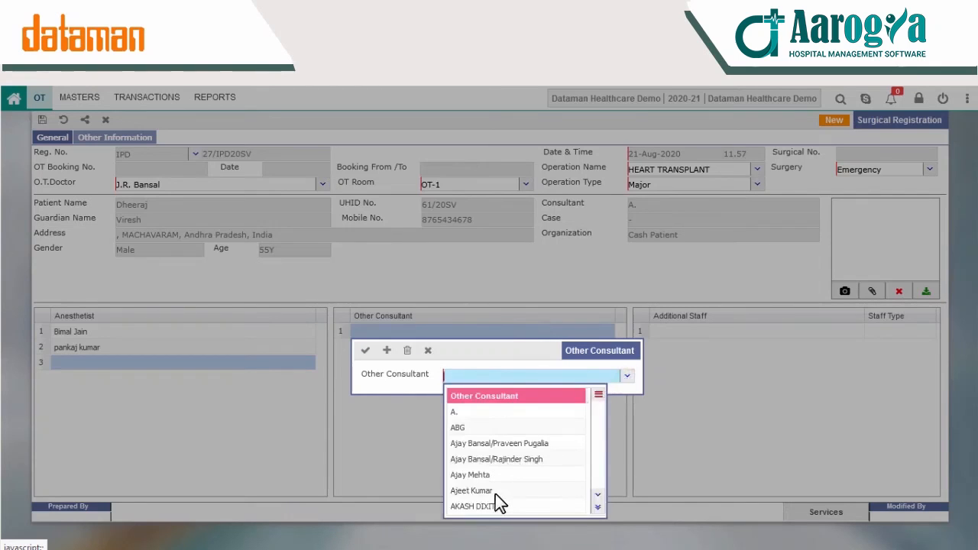
{"action": "left_click", "coordinate": [496, 493]}
{"action": "left_click", "coordinate": [364, 350]}
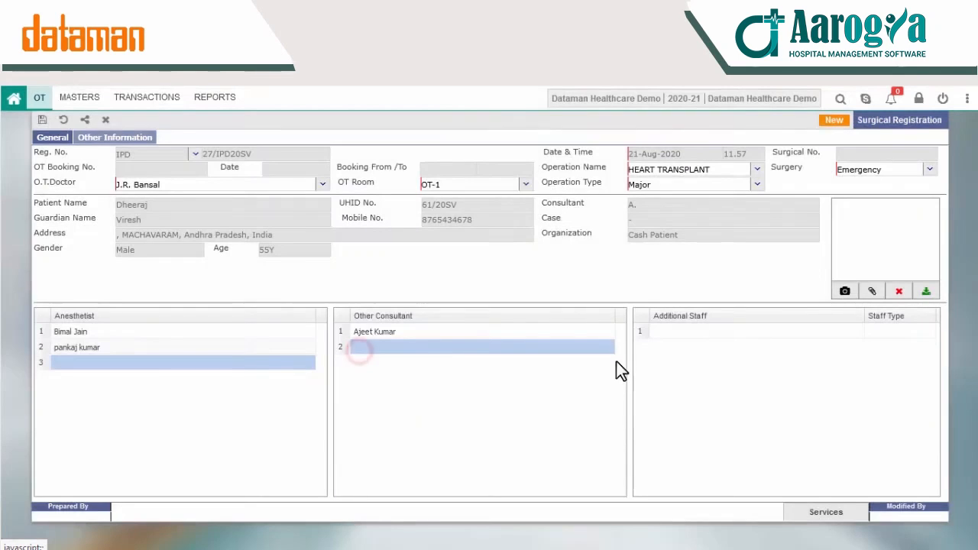
{"action": "left_click", "coordinate": [585, 348]}
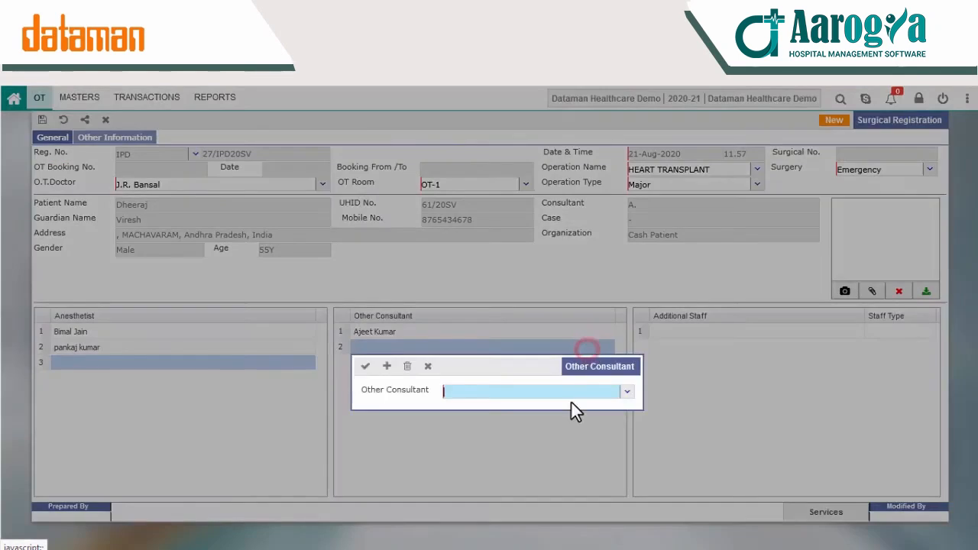
{"action": "left_click", "coordinate": [627, 394]}
{"action": "left_click", "coordinate": [489, 519]}
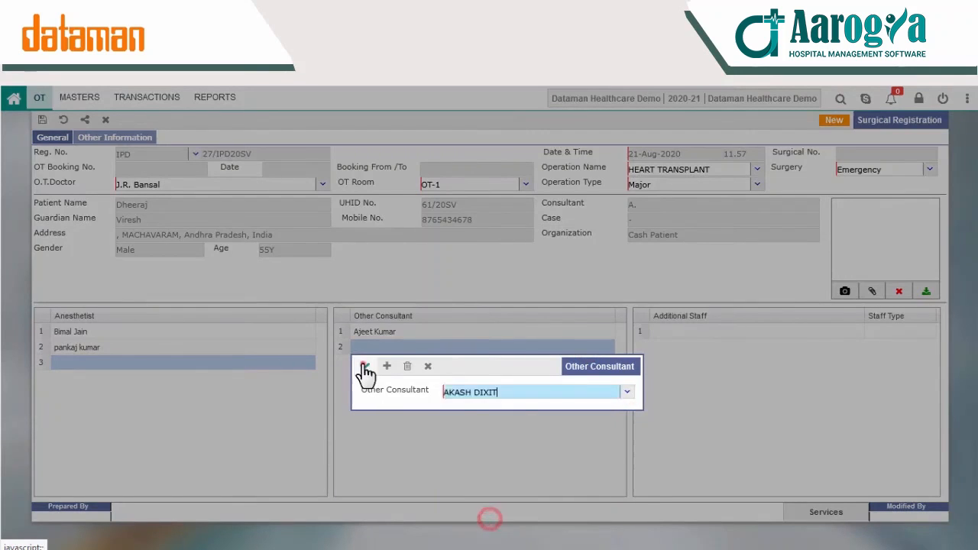
{"action": "left_click", "coordinate": [364, 366]}
{"action": "left_click", "coordinate": [726, 358]}
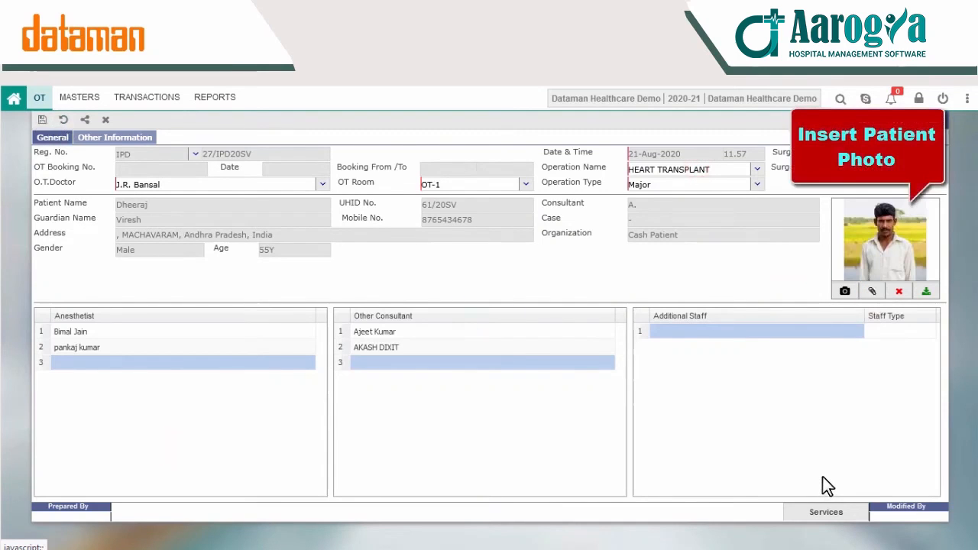
{"action": "left_click", "coordinate": [42, 119]}
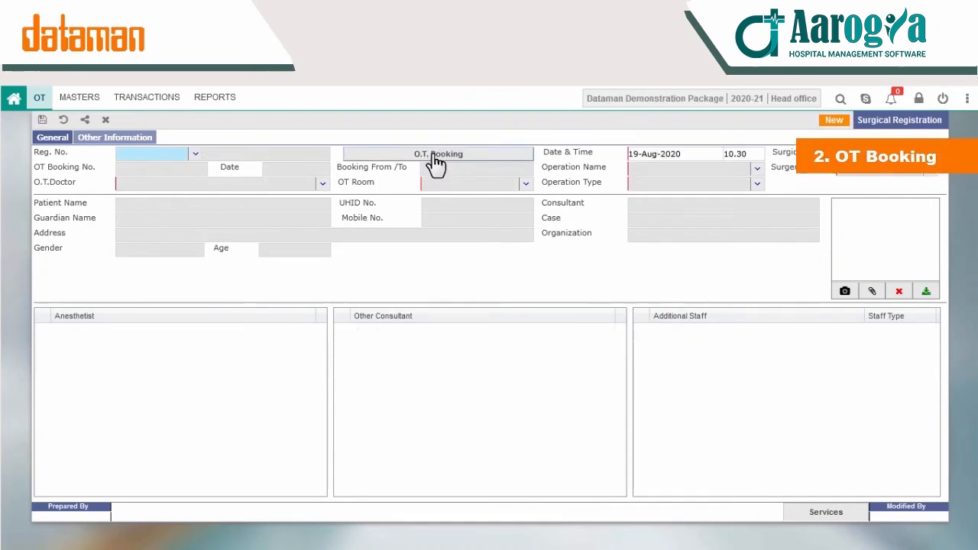
Step: Load the patient's 19-Aug-2020 10.30 O.T. booking into a new surgical registration and save it to confirm the booking
{"action": "left_click", "coordinate": [433, 154]}
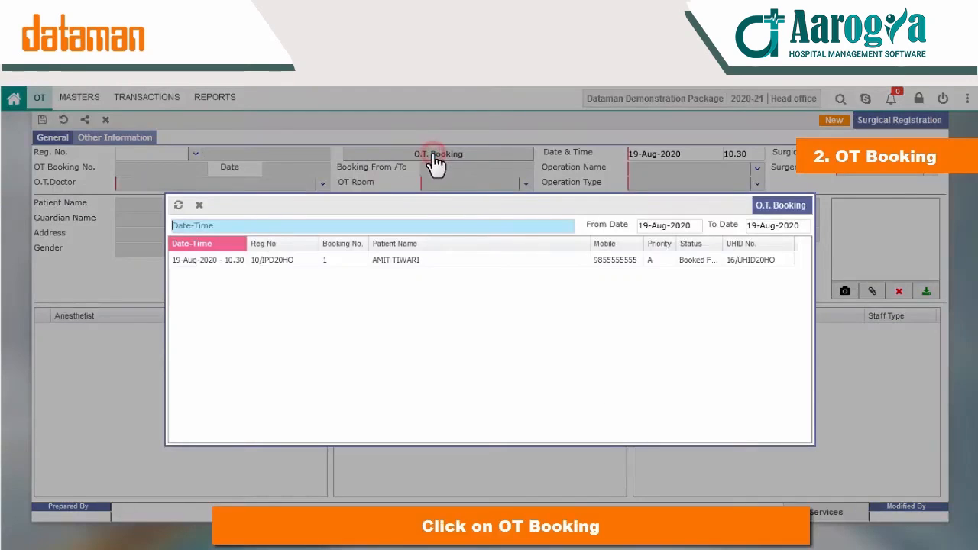
{"action": "double_click", "coordinate": [428, 259]}
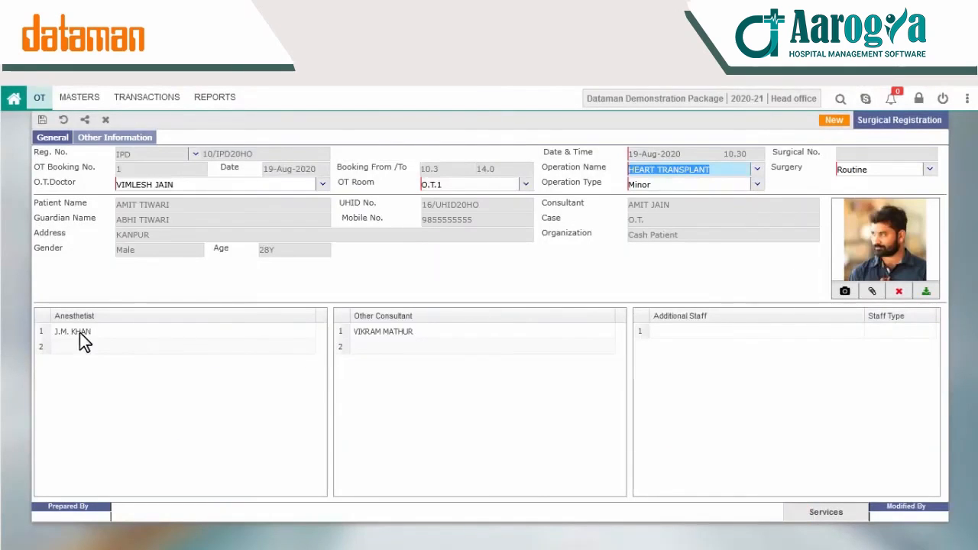
{"action": "left_click", "coordinate": [43, 120]}
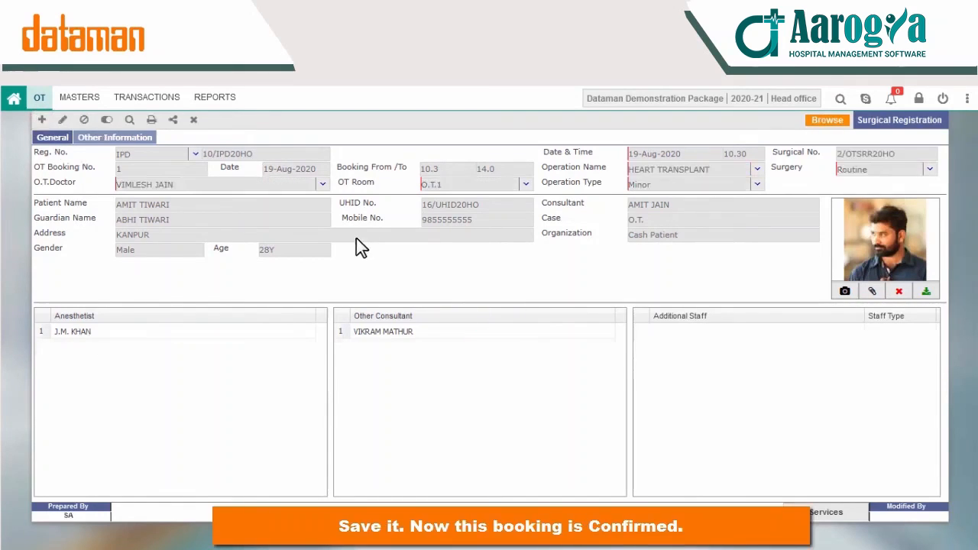
{"action": "left_click_drag", "start_coordinate": [428, 513], "coordinate": [484, 518]}
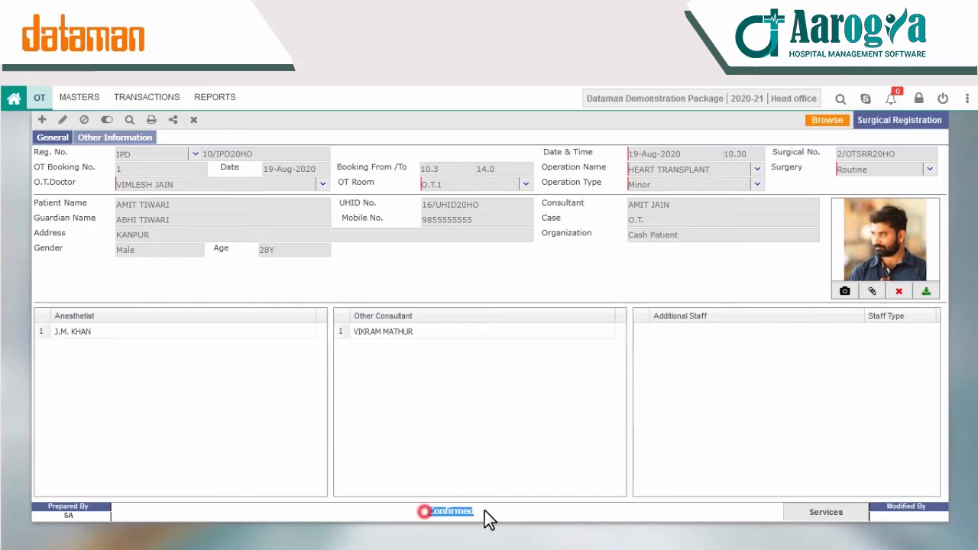
Step: Reopen the O.T. Booking chart to check the O.T.1 booking's status on 19-Aug-2020, and close the chart
{"action": "left_click", "coordinate": [131, 100]}
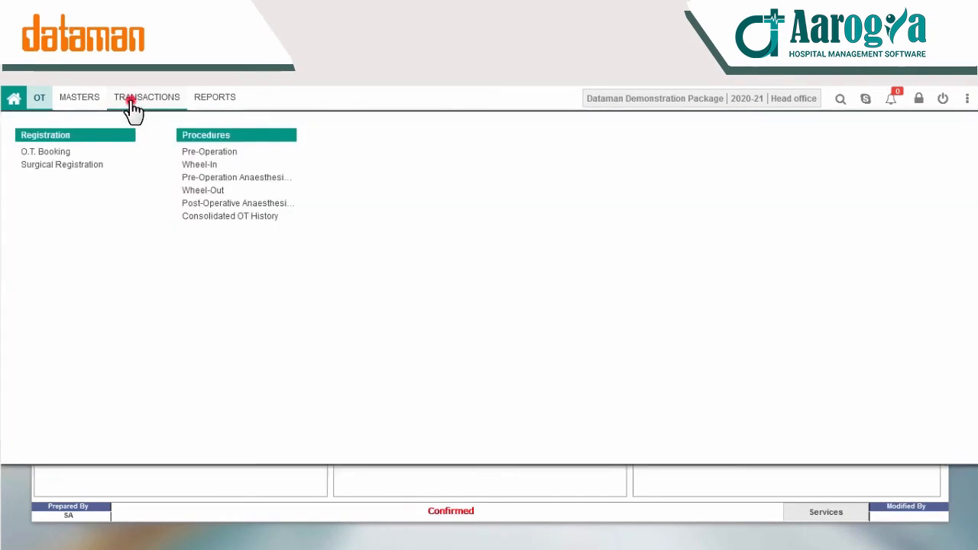
{"action": "left_click", "coordinate": [52, 154]}
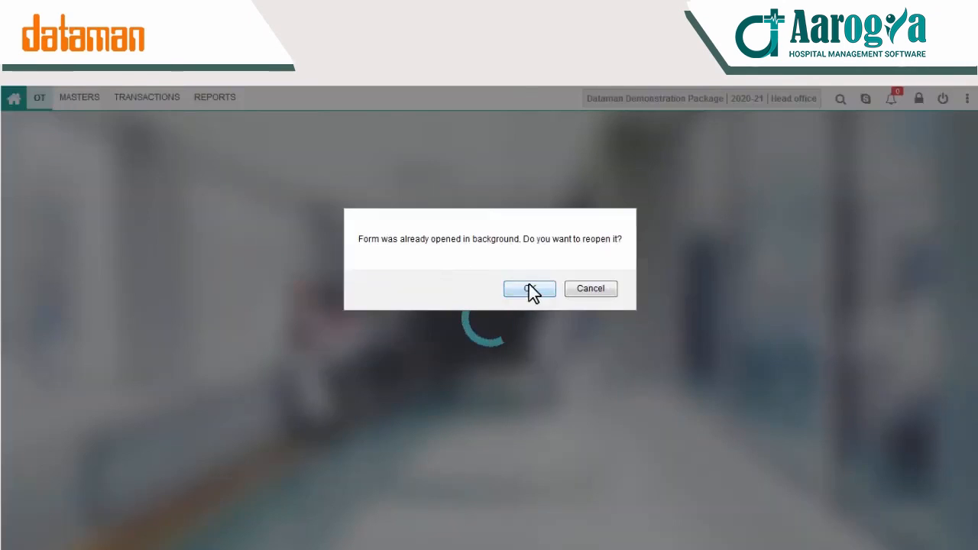
{"action": "left_click", "coordinate": [529, 285]}
{"action": "mouse_move", "coordinate": [514, 172]}
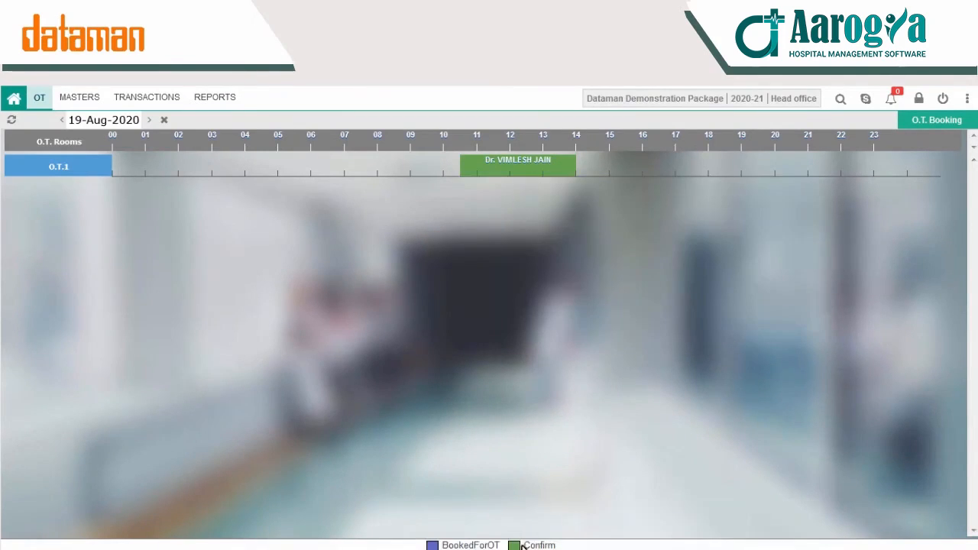
{"action": "left_click", "coordinate": [163, 120]}
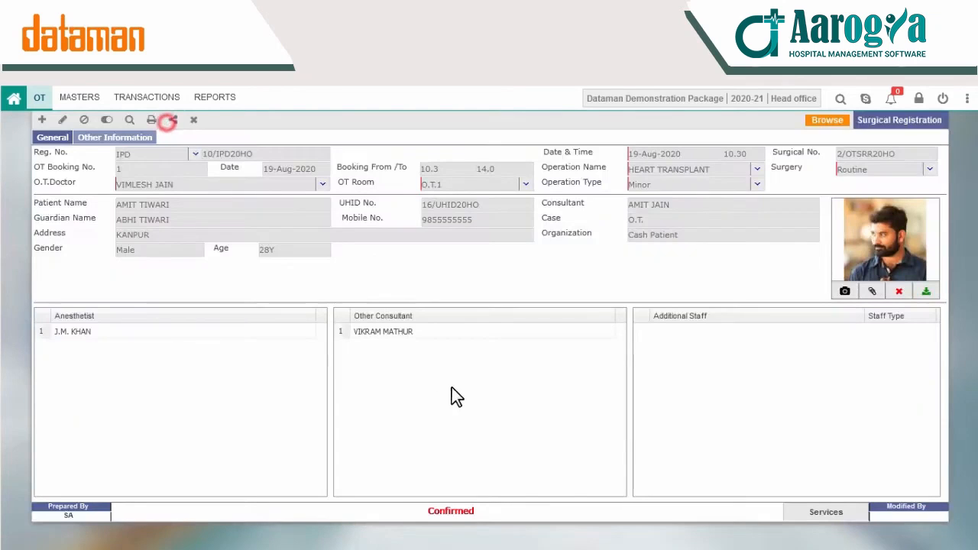
Step: Produce the consent form, Operation Notes and checklist printouts for the confirmed surgical registration
{"action": "left_click", "coordinate": [152, 122]}
{"action": "left_click", "coordinate": [512, 294]}
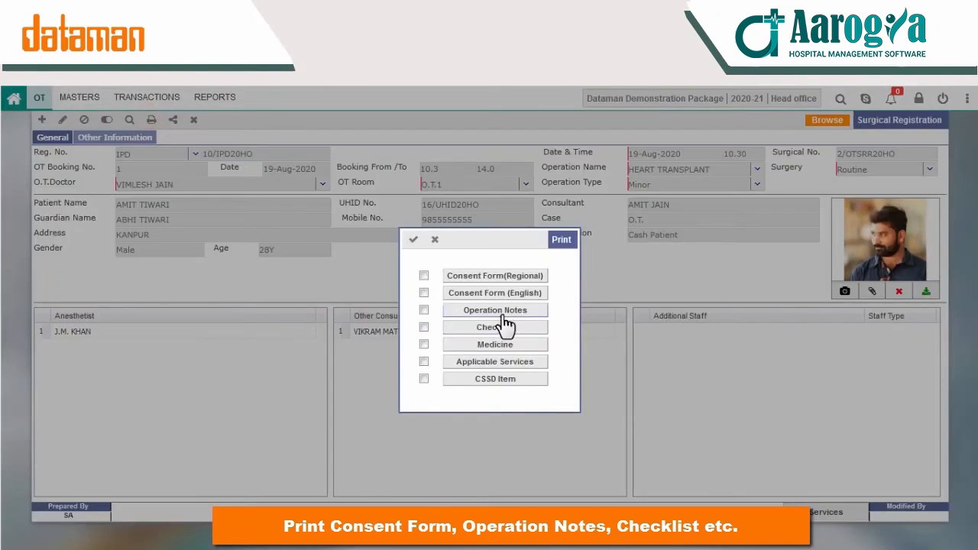
{"action": "left_click", "coordinate": [501, 311]}
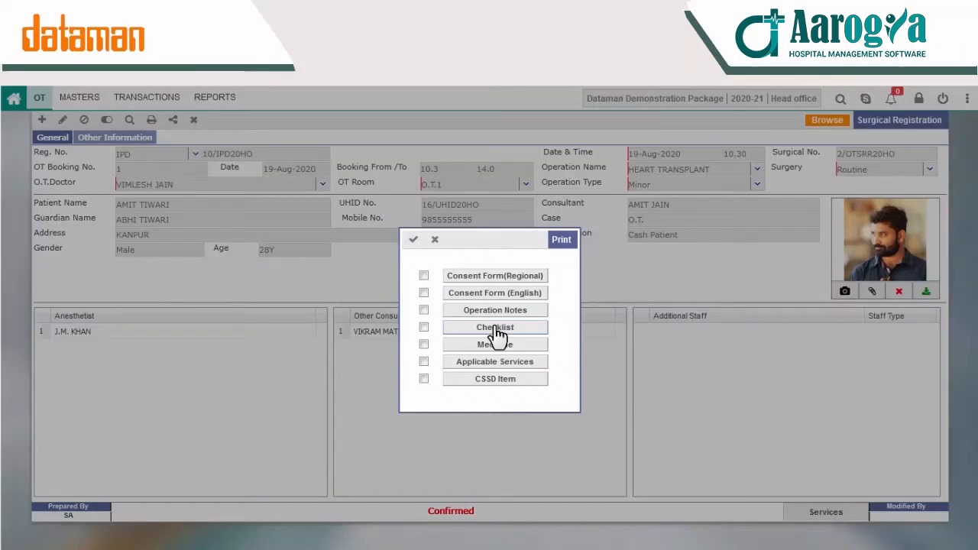
{"action": "left_click", "coordinate": [497, 329]}
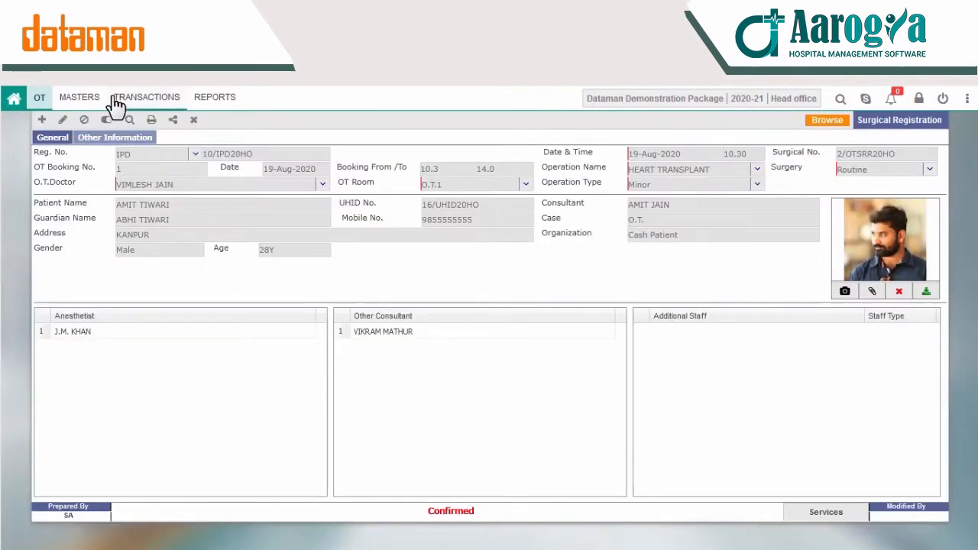
Step: Create a new Pre-Operation entry and load the patient's confirmed surgical registration into it
{"action": "left_click", "coordinate": [115, 103]}
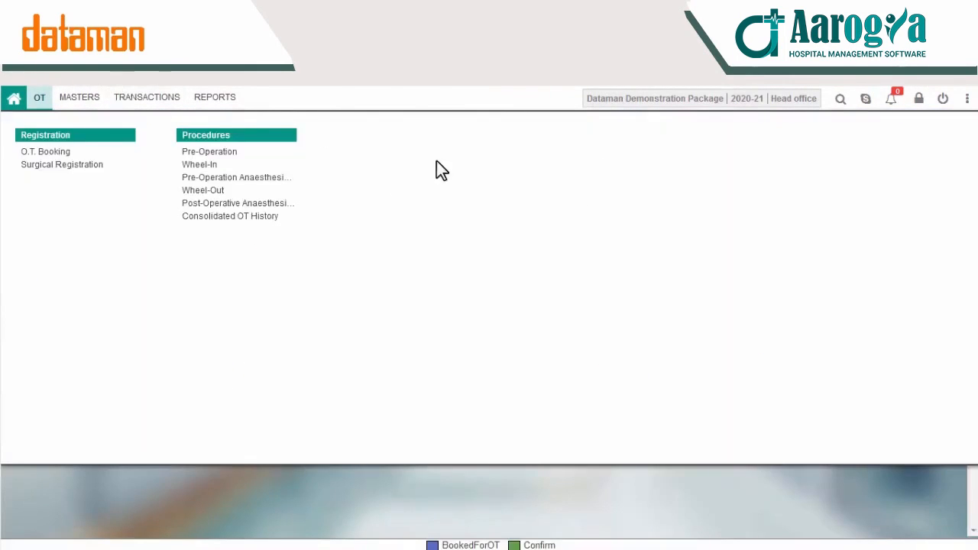
{"action": "left_click", "coordinate": [191, 153]}
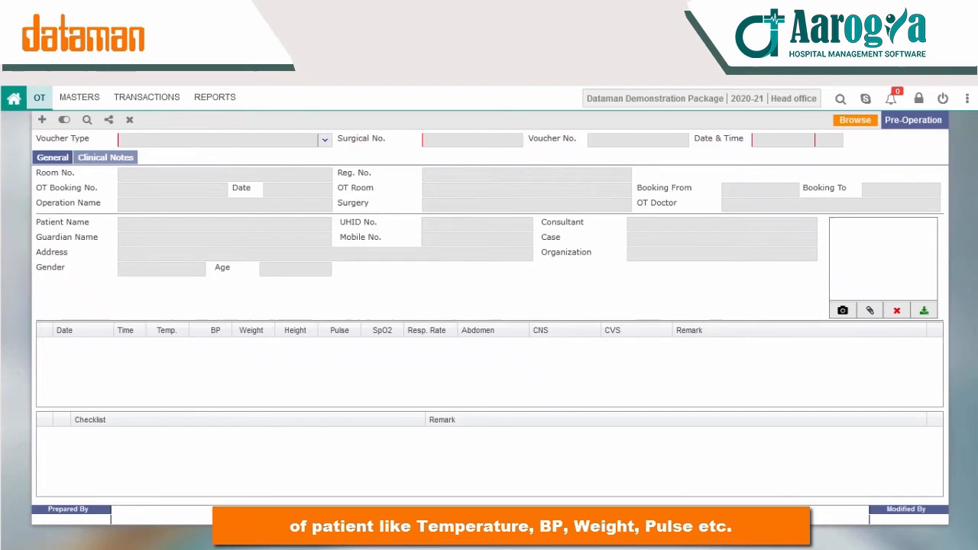
{"action": "left_click", "coordinate": [42, 120]}
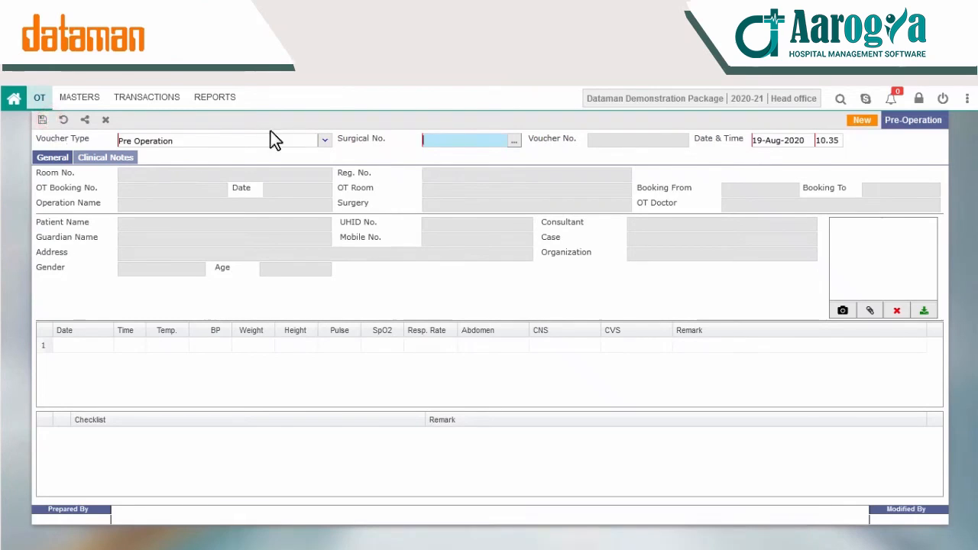
{"action": "left_click", "coordinate": [514, 141]}
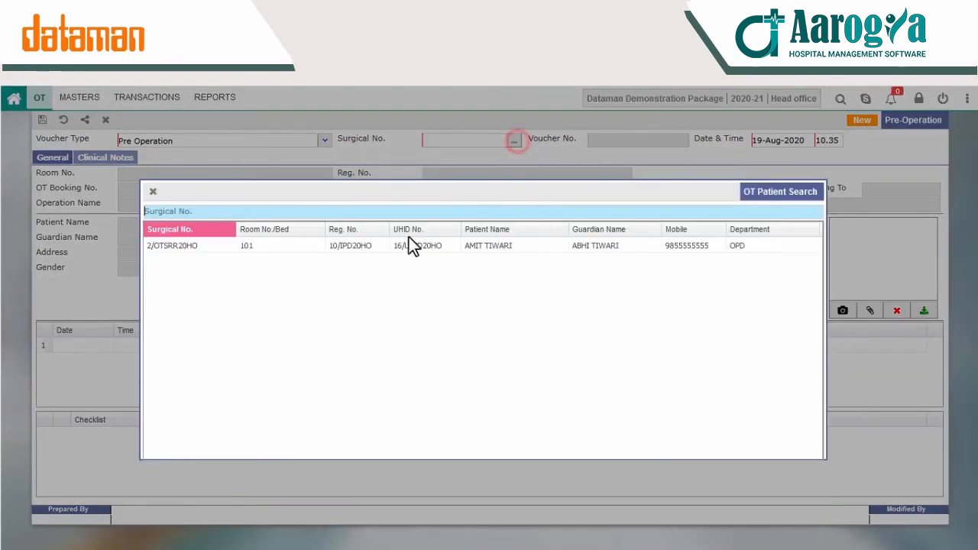
{"action": "left_click", "coordinate": [394, 243]}
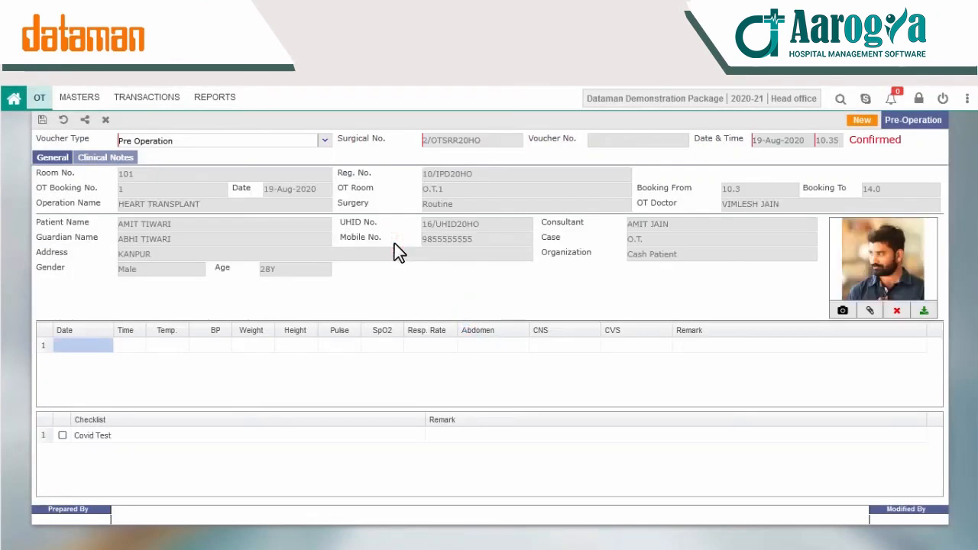
Step: Start a routine vitals record with temperature 98.3, blood pressure 130 systolic and 90 diastolic, and respiration rate 75
{"action": "left_click", "coordinate": [80, 346]}
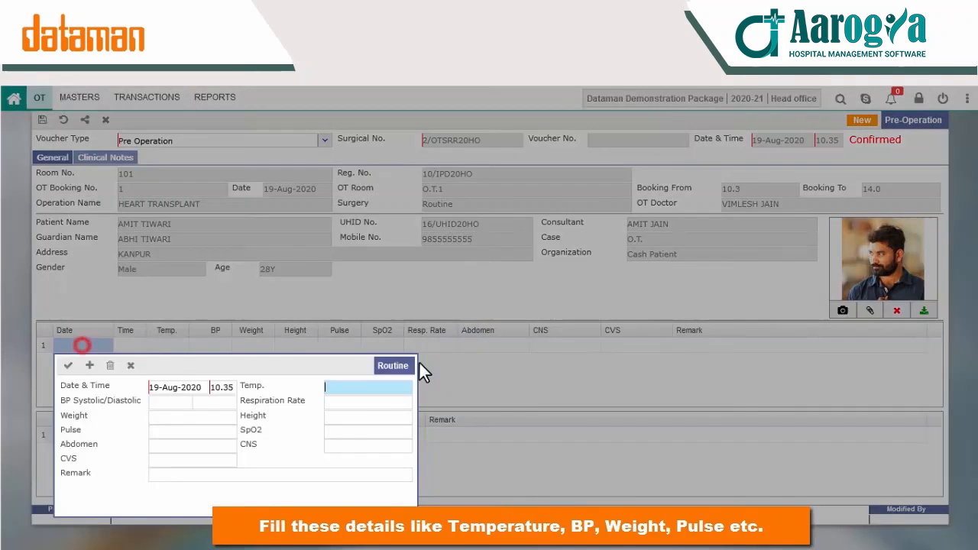
{"action": "type", "text": "98.3"}
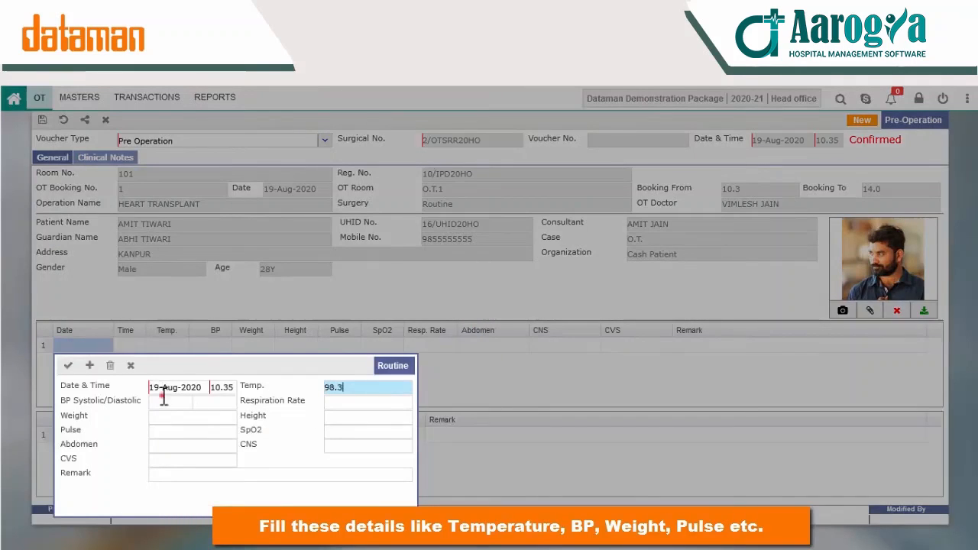
{"action": "left_click", "coordinate": [163, 401]}
{"action": "type", "text": "130"}
{"action": "left_click", "coordinate": [203, 402]}
{"action": "type", "text": "90"}
{"action": "left_click", "coordinate": [347, 402]}
{"action": "type", "text": "75"}
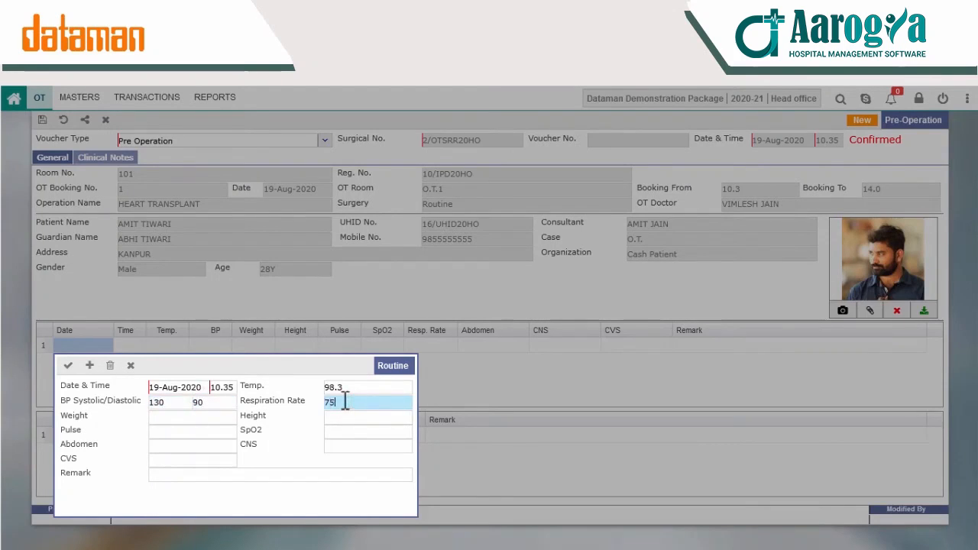
Step: Set weight 80, height 5.7 and pulse 72 in the routine record and add it to the Pre-Operation entry
{"action": "left_click", "coordinate": [157, 418]}
{"action": "type", "text": "80"}
{"action": "left_click", "coordinate": [349, 416]}
{"action": "type", "text": "5.7"}
{"action": "left_click", "coordinate": [217, 432]}
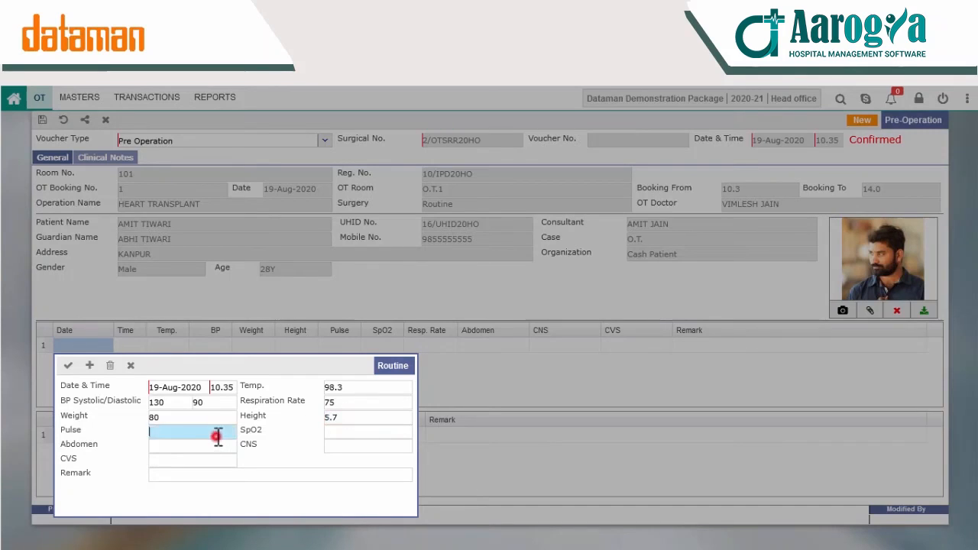
{"action": "type", "text": "72"}
{"action": "left_click", "coordinate": [365, 432]}
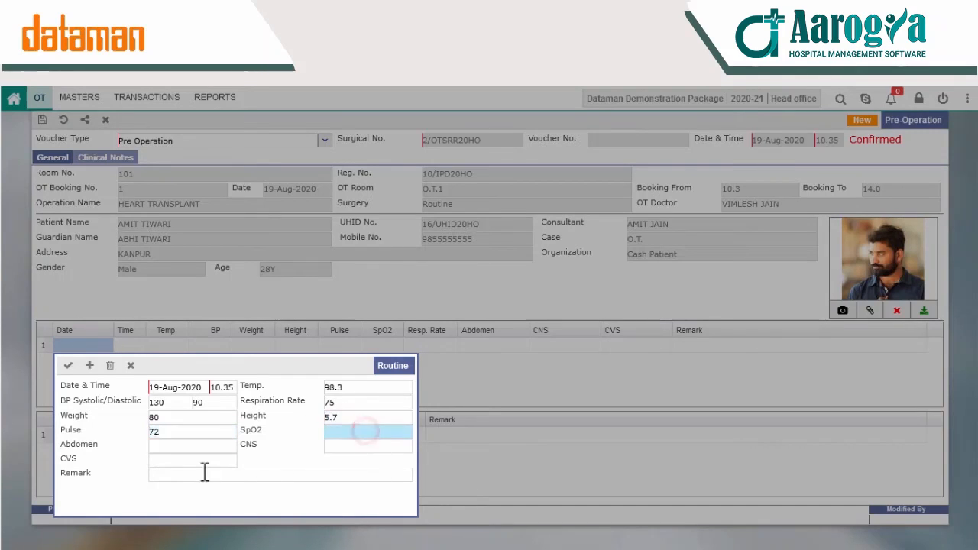
{"action": "left_click", "coordinate": [69, 366]}
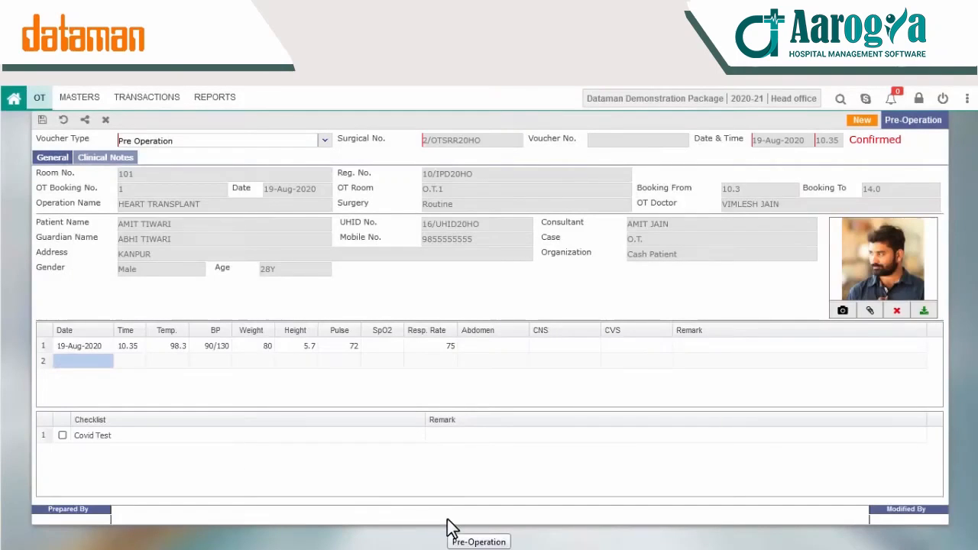
Step: Mark the Covid Test checklist item as done and save the Pre-Operation entry
{"action": "left_click", "coordinate": [63, 436]}
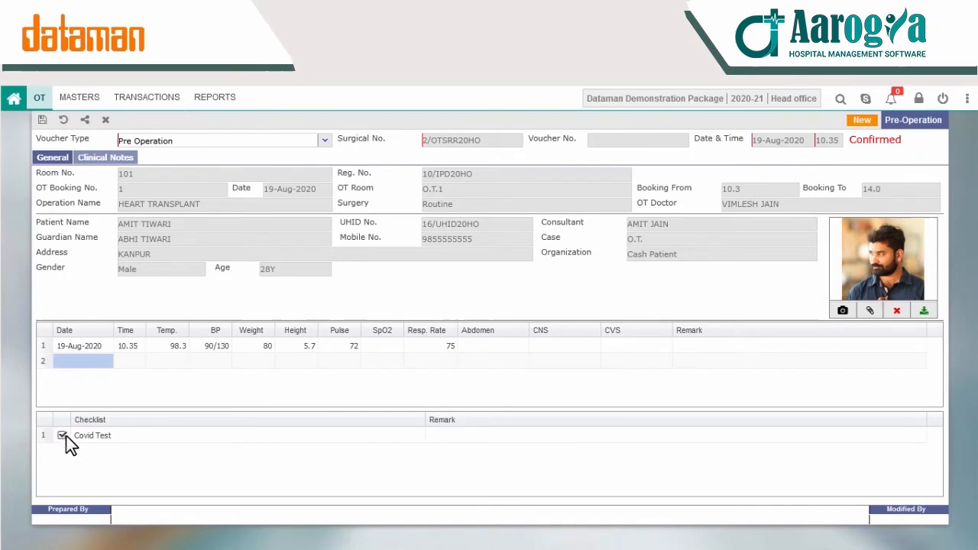
{"action": "left_click", "coordinate": [89, 103]}
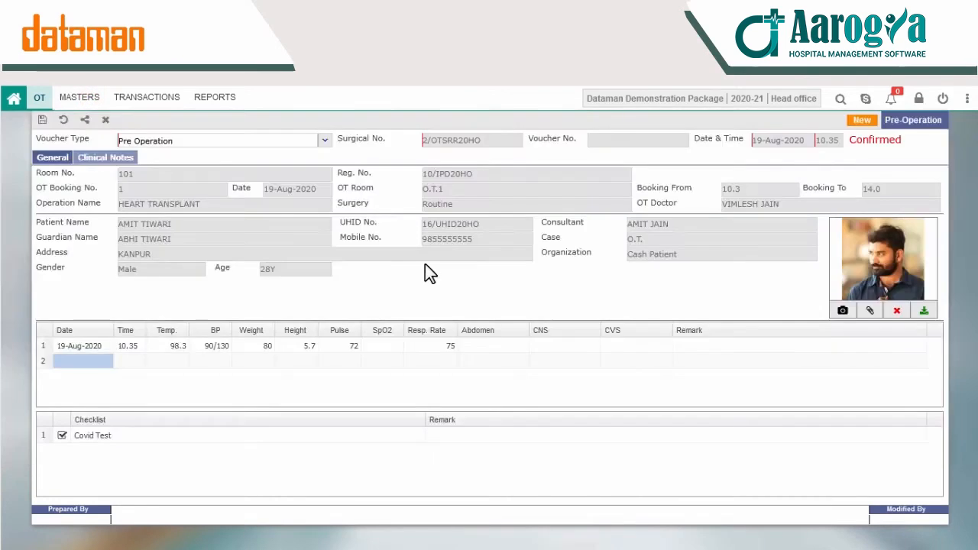
{"action": "left_click", "coordinate": [42, 119]}
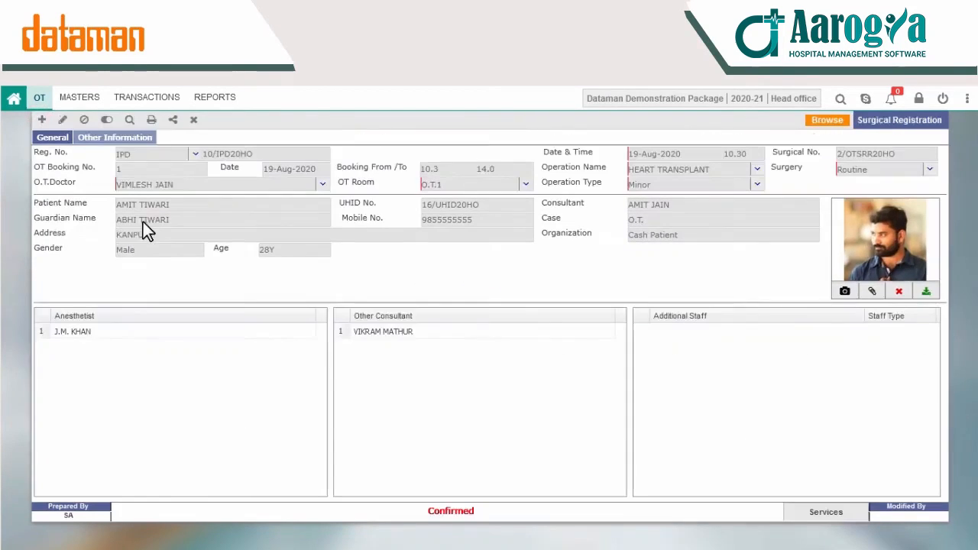
Step: Create a new Wheel-In entry and load the patient's surgical registration into it
{"action": "mouse_move", "coordinate": [157, 103]}
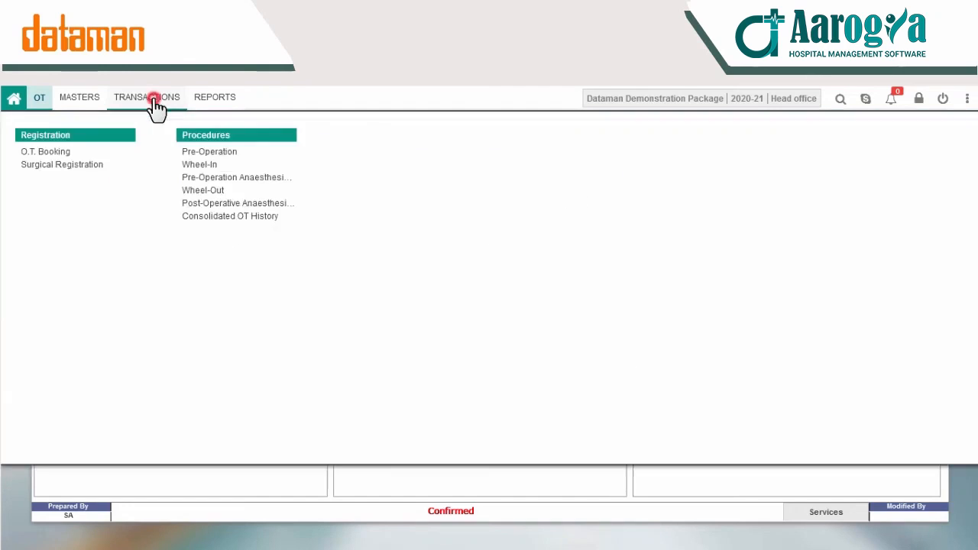
{"action": "left_click", "coordinate": [202, 166]}
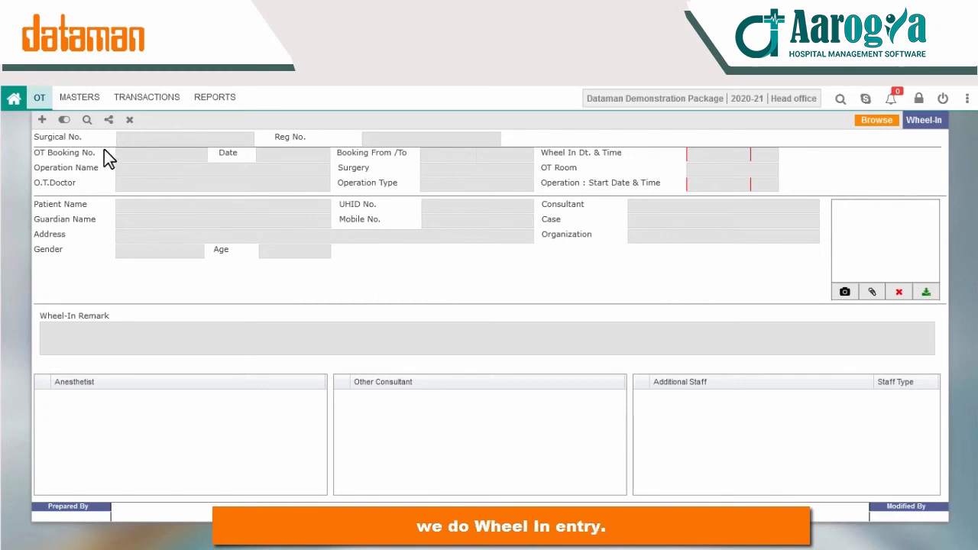
{"action": "left_click", "coordinate": [42, 120]}
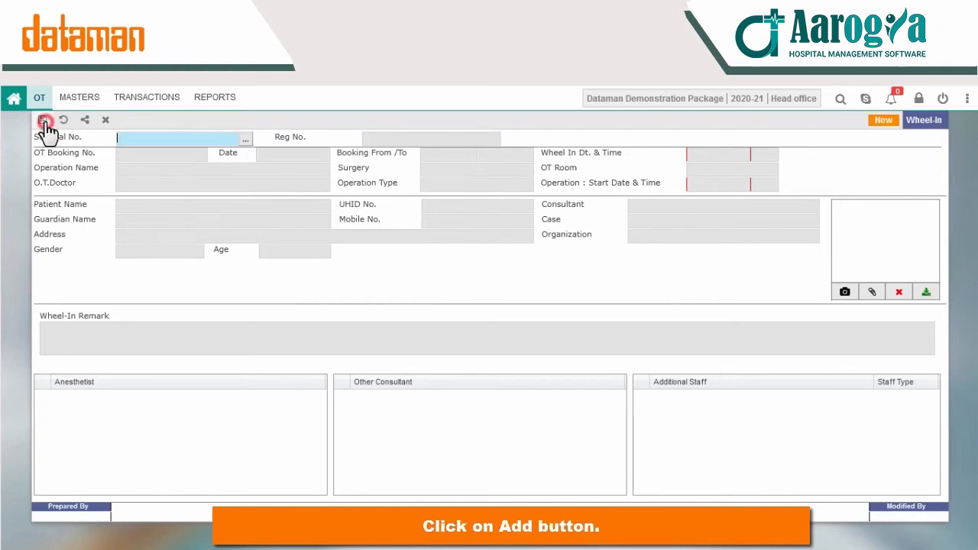
{"action": "left_click", "coordinate": [243, 142]}
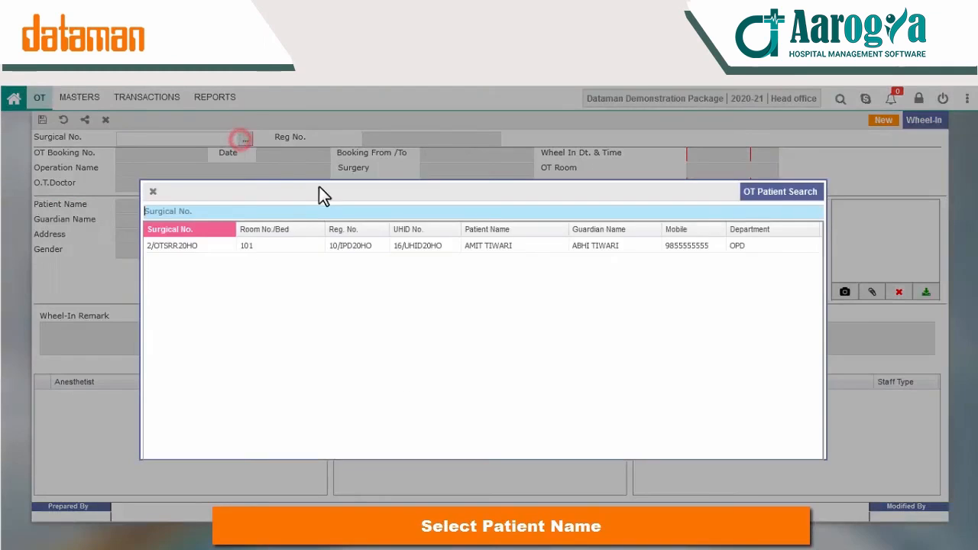
{"action": "double_click", "coordinate": [240, 246]}
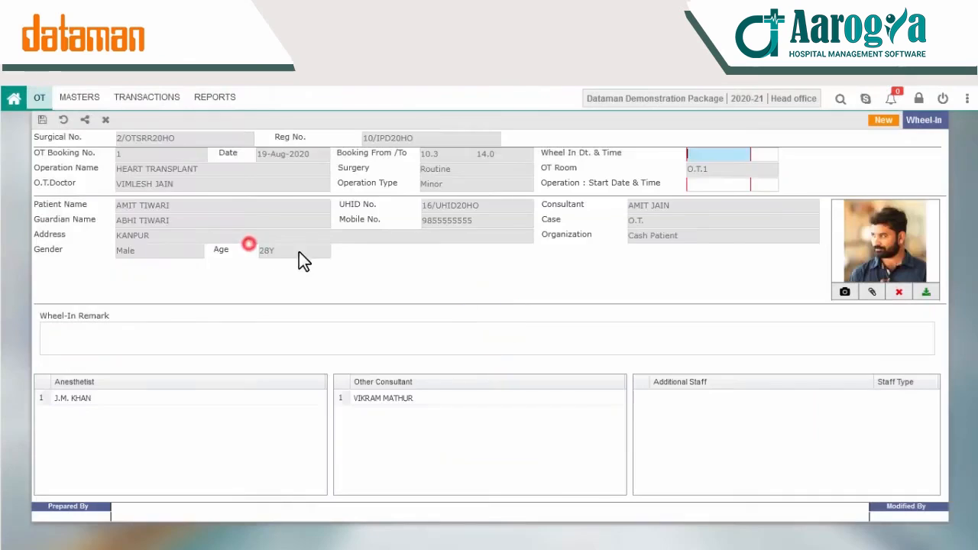
Step: Set the wheel-in date and time to 19-Aug-2020 11.00 and the operation start to 19-Aug-2020 11.15
{"action": "left_click", "coordinate": [722, 156]}
{"action": "type", "text": "19.08.2020"}
{"action": "left_click", "coordinate": [772, 154]}
{"action": "type", "text": "11.00"}
{"action": "key", "text": "Return"}
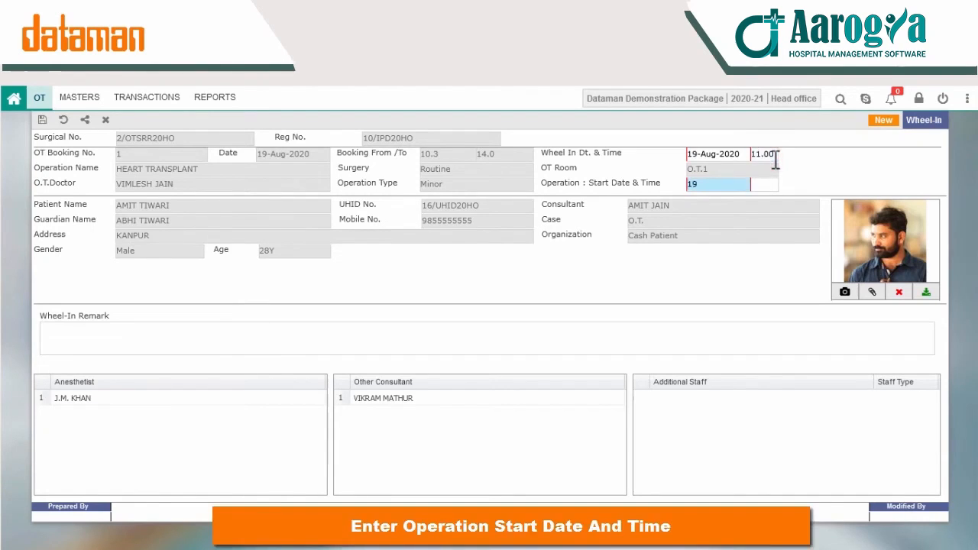
{"action": "type", "text": "19"}
{"action": "key", "text": "Return"}
{"action": "key", "text": "Return"}
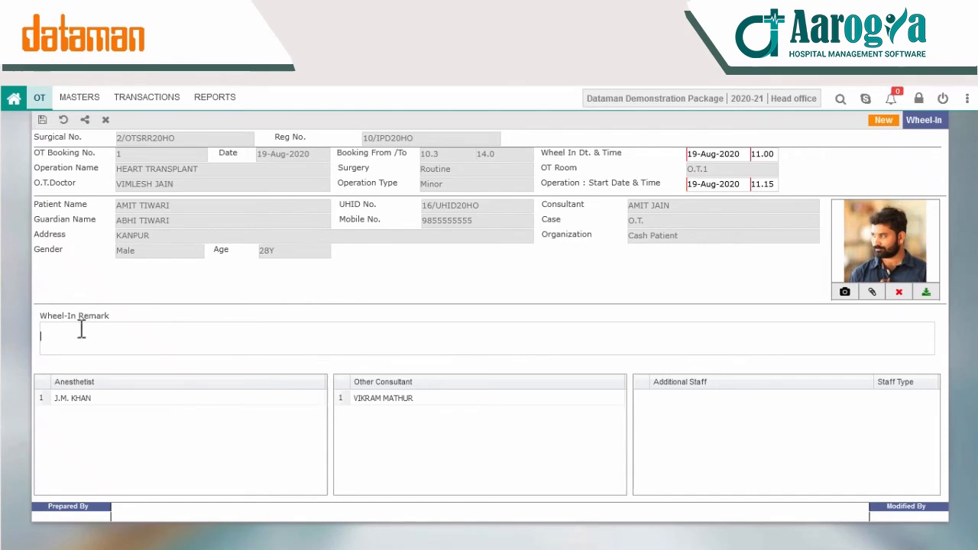
Step: Enter the wheel-in remark WHEEL IN and save the Wheel-In entry
{"action": "type", "text": "WHEEL IN"}
{"action": "left_click", "coordinate": [42, 120]}
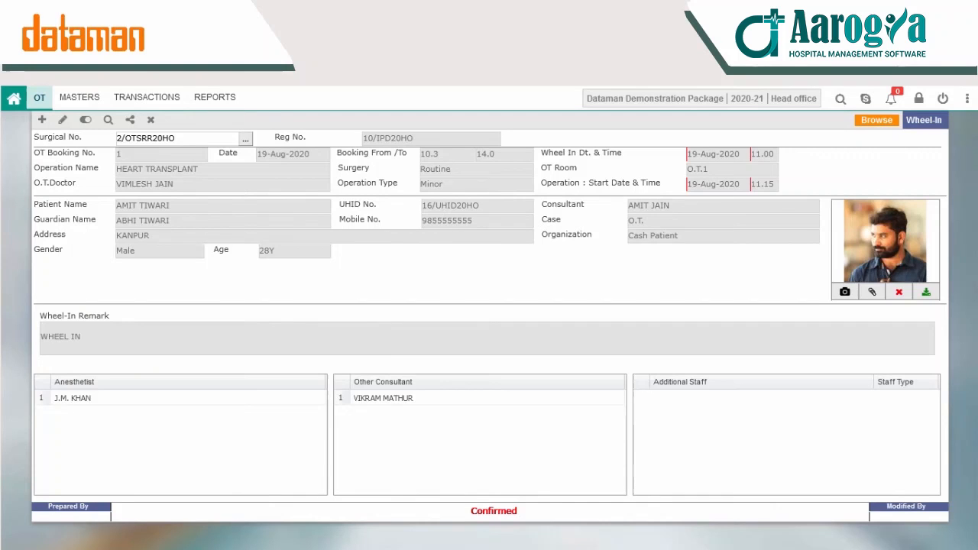
Step: Create a new Pre-Operation Anaesthesia Notes entry and load the patient's surgical registration into it
{"action": "left_click", "coordinate": [143, 99]}
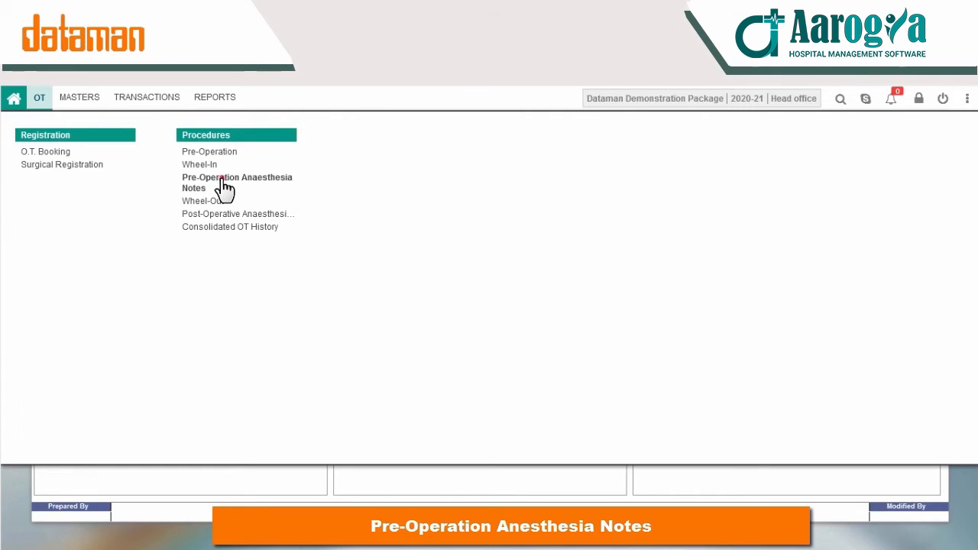
{"action": "left_click", "coordinate": [224, 188]}
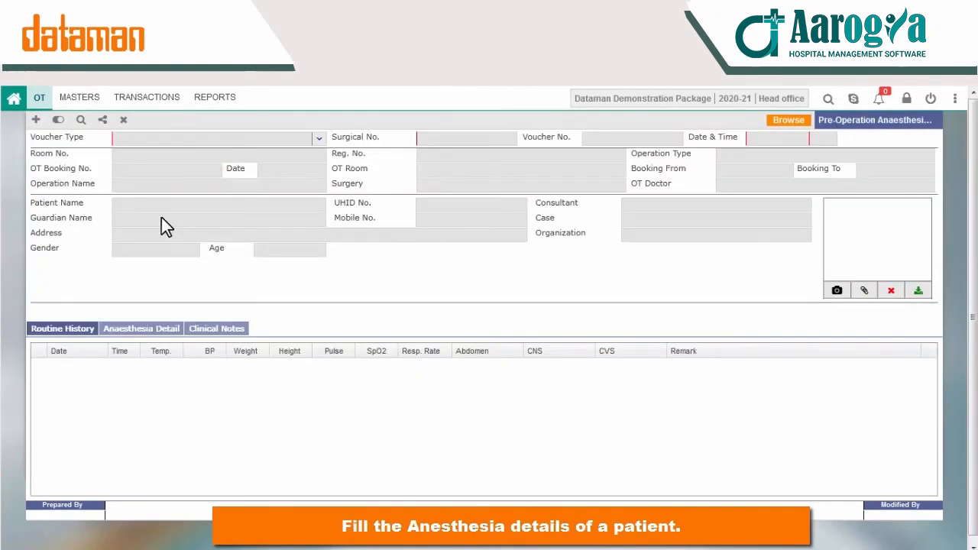
{"action": "left_click", "coordinate": [35, 120]}
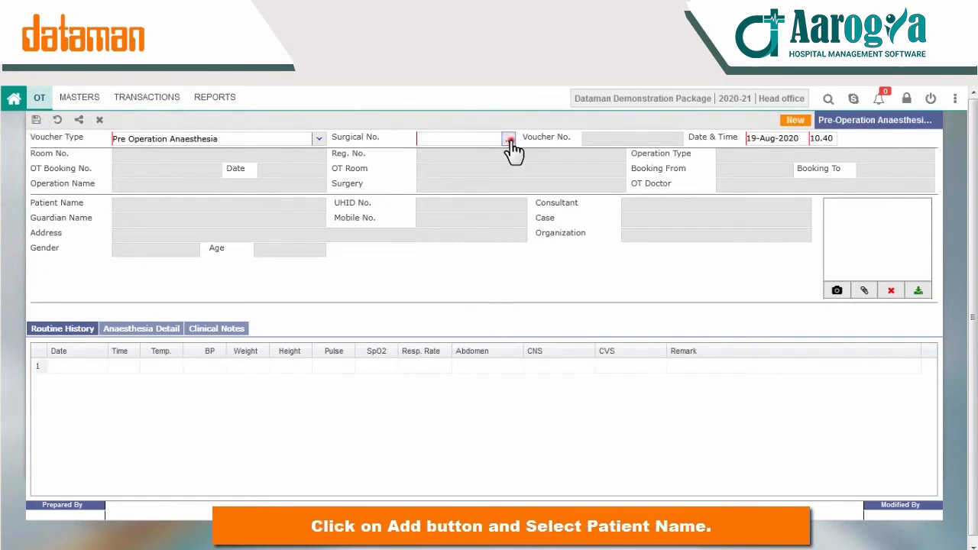
{"action": "left_click", "coordinate": [508, 139]}
{"action": "double_click", "coordinate": [408, 243]}
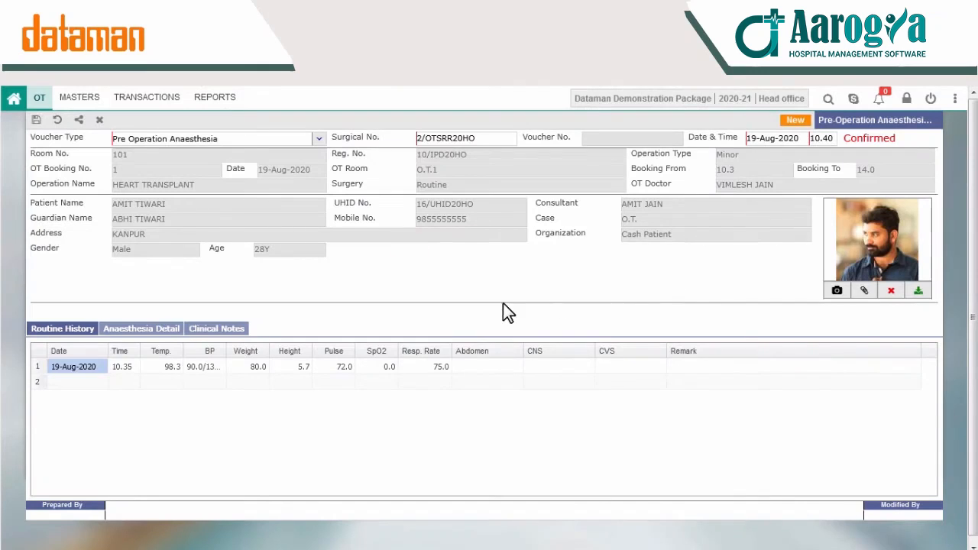
Step: In the anaesthesia details, set the start to 19-Aug-2020 11.00 and the end to 19-Aug-2020 15.00
{"action": "left_click", "coordinate": [127, 327]}
{"action": "left_click", "coordinate": [195, 350]}
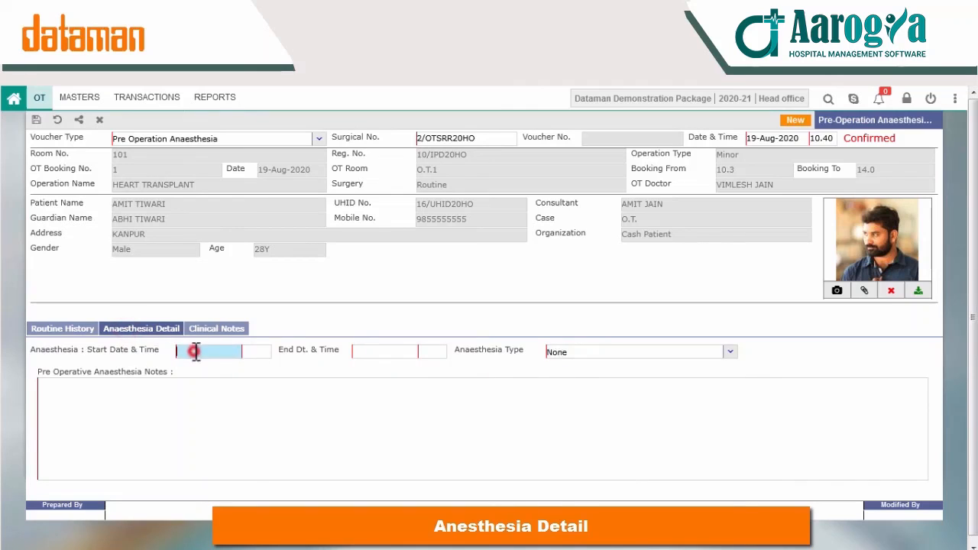
{"action": "type", "text": "19"}
{"action": "key", "text": "Tab"}
{"action": "type", "text": "11"}
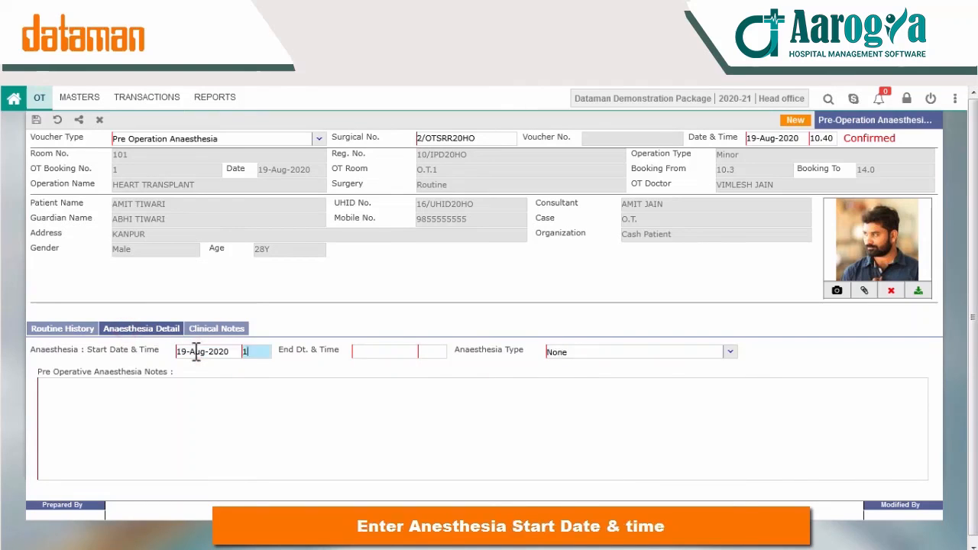
{"action": "key", "text": "Tab"}
{"action": "type", "text": "19"}
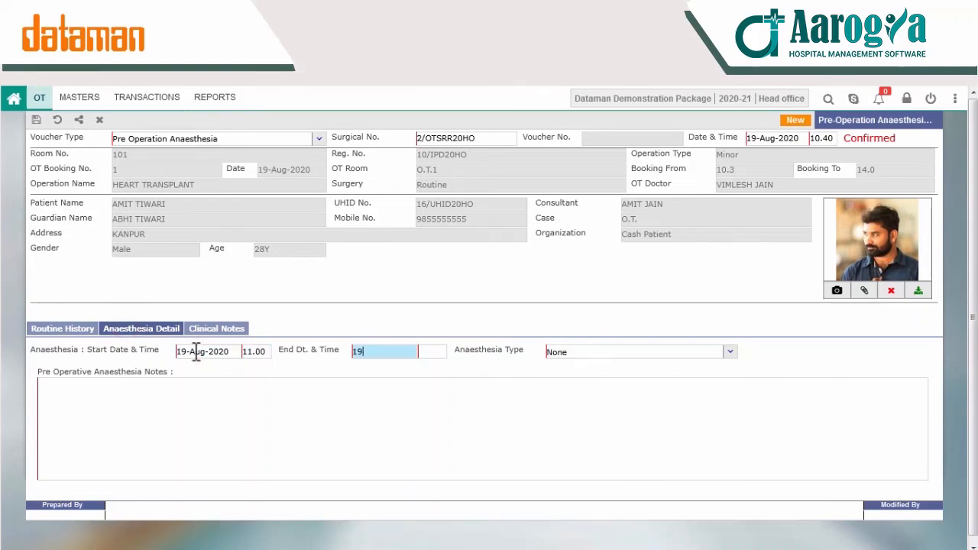
{"action": "key", "text": "Tab"}
{"action": "type", "text": "1"}
{"action": "key", "text": "Tab"}
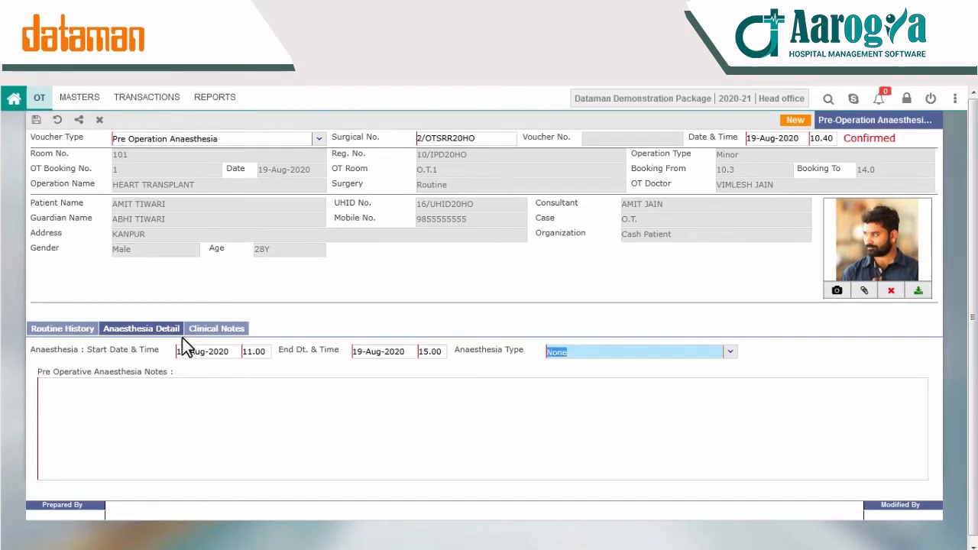
Step: Paste the copied text on preoperative medical assessment goals and perioperative risk into the Pre Operative Anaesthesia Notes and save the entry
{"action": "left_click", "coordinate": [175, 429]}
{"action": "left_click", "coordinate": [175, 429]}
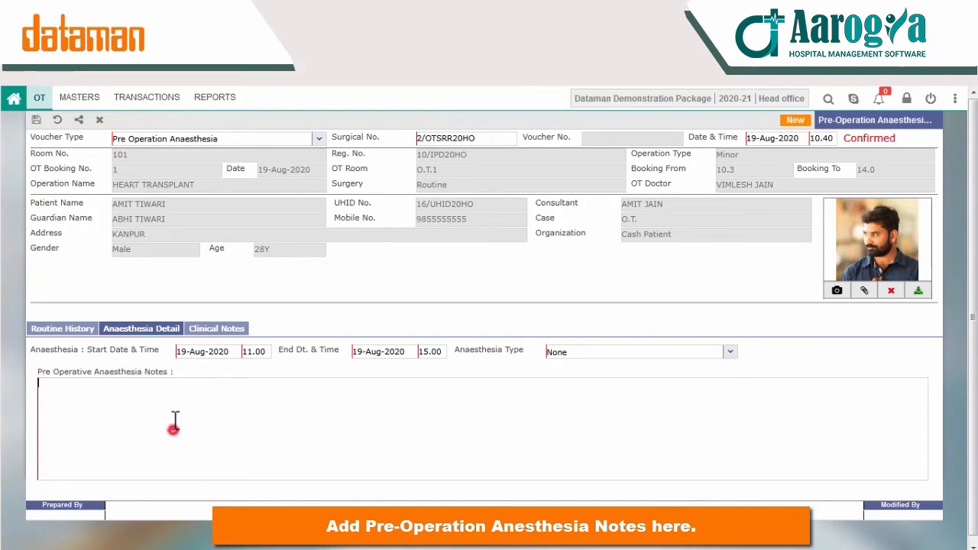
{"action": "right_click", "coordinate": [173, 429]}
{"action": "left_click", "coordinate": [218, 301]}
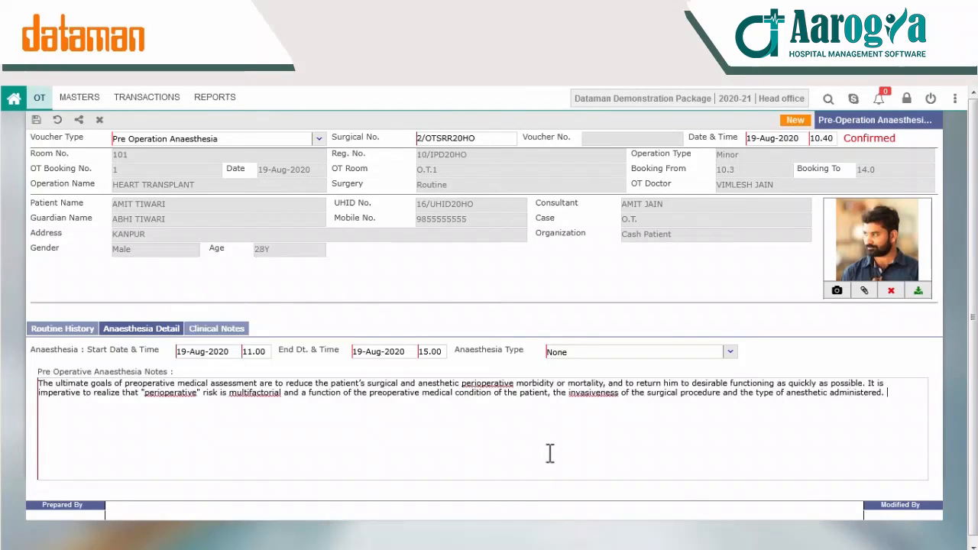
{"action": "left_click", "coordinate": [36, 119]}
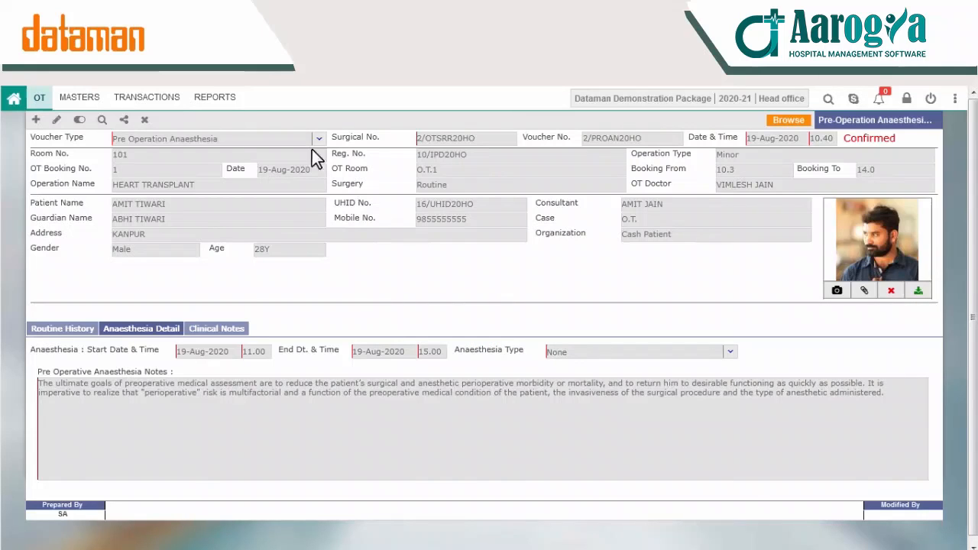
Step: Create a new Wheel-Out entry and load the patient's surgical registration into it
{"action": "left_click", "coordinate": [180, 100]}
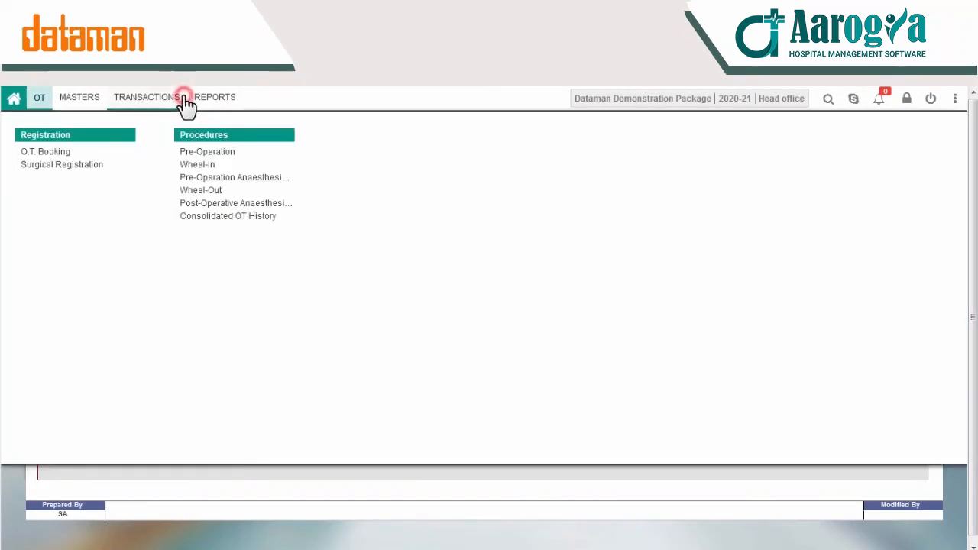
{"action": "left_click", "coordinate": [205, 192]}
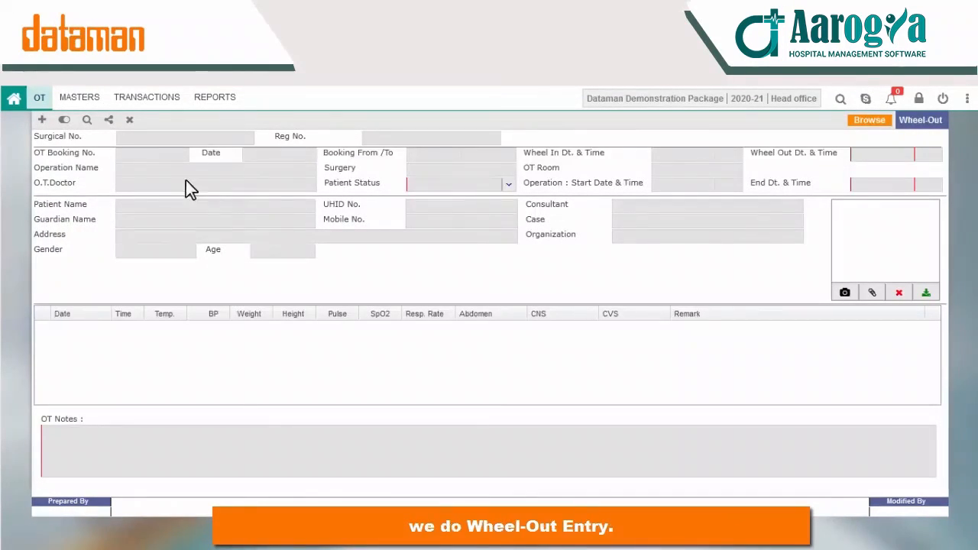
{"action": "left_click", "coordinate": [42, 120]}
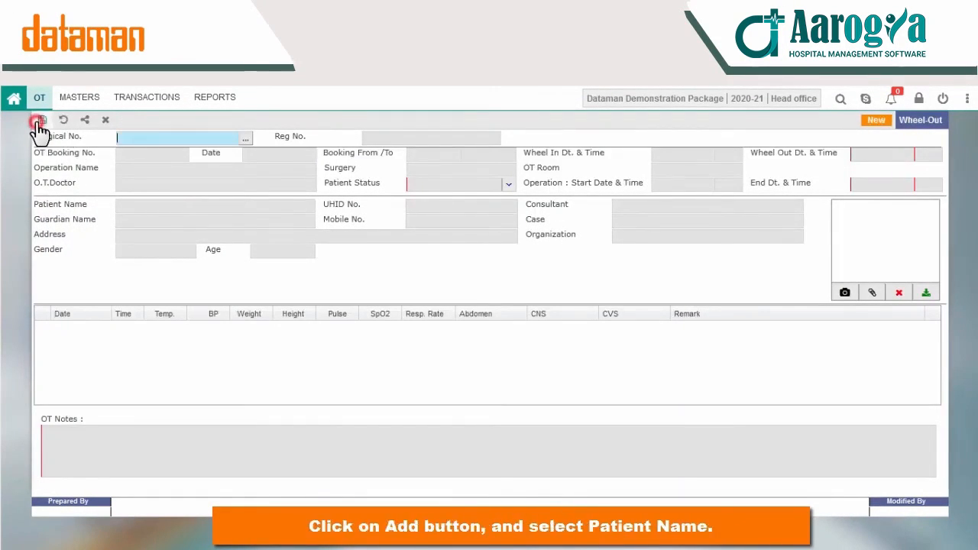
{"action": "left_click", "coordinate": [245, 139]}
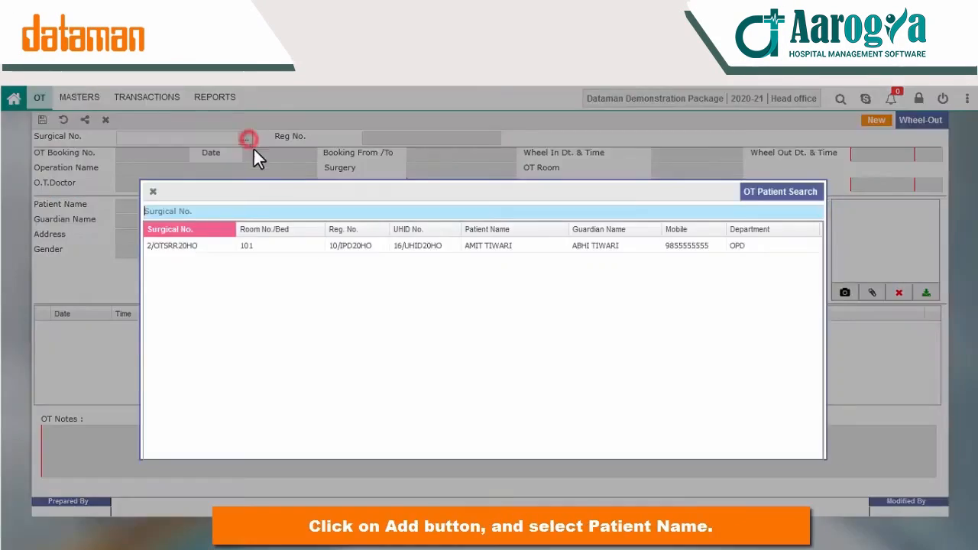
{"action": "double_click", "coordinate": [356, 244]}
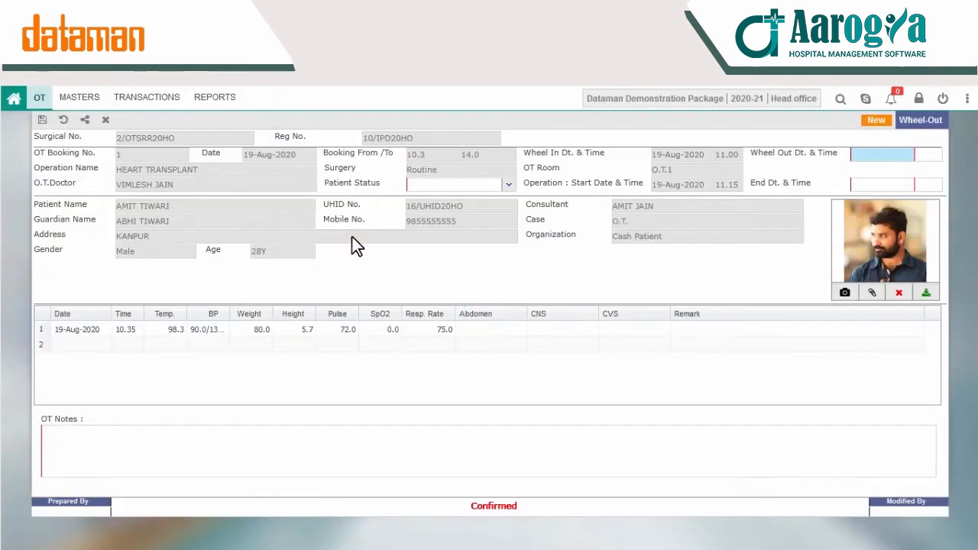
Step: Set the wheel-out date and time to 19-Aug-2020 14.00 and the patient status to Improved
{"action": "type", "text": "19"}
{"action": "key", "text": "Tab"}
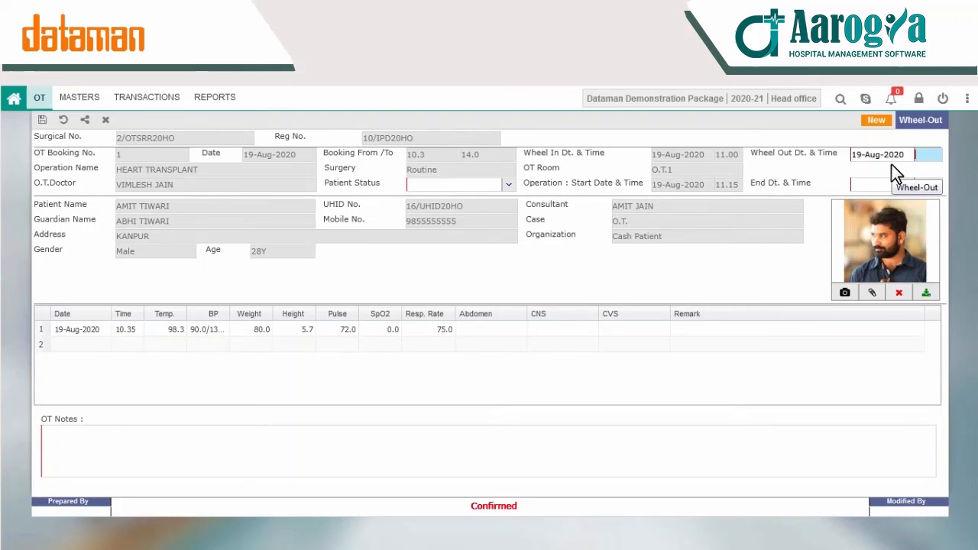
{"action": "type", "text": "14"}
{"action": "key", "text": "Tab"}
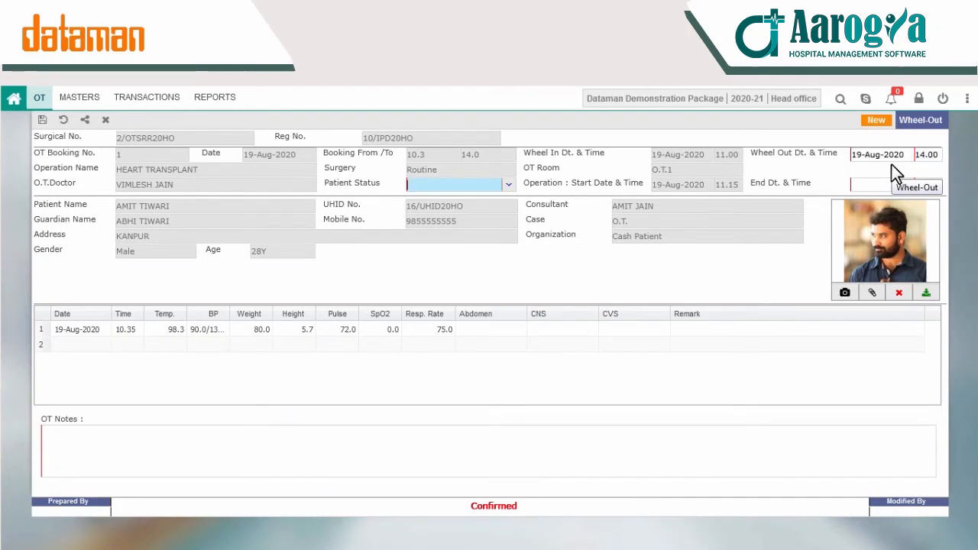
{"action": "left_click", "coordinate": [510, 186]}
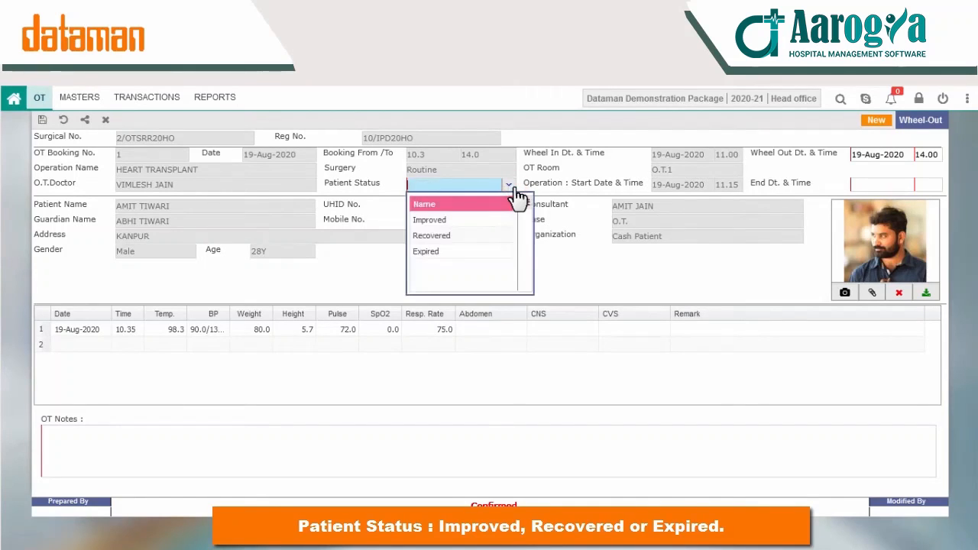
{"action": "left_click", "coordinate": [437, 220]}
Step: Set the operation's end date and time to 19-Aug-2020 14.15
{"action": "left_click", "coordinate": [877, 185]}
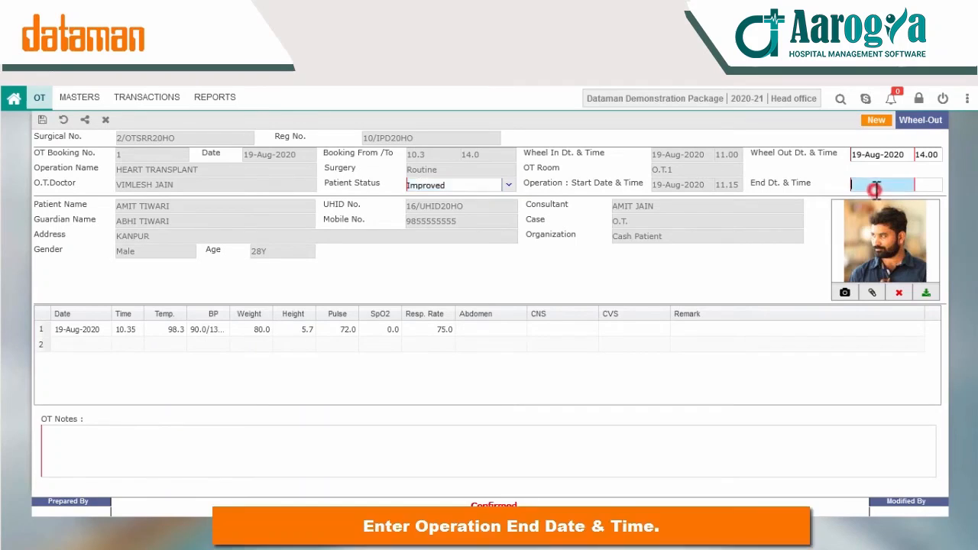
{"action": "type", "text": "19"}
{"action": "key", "text": "Tab"}
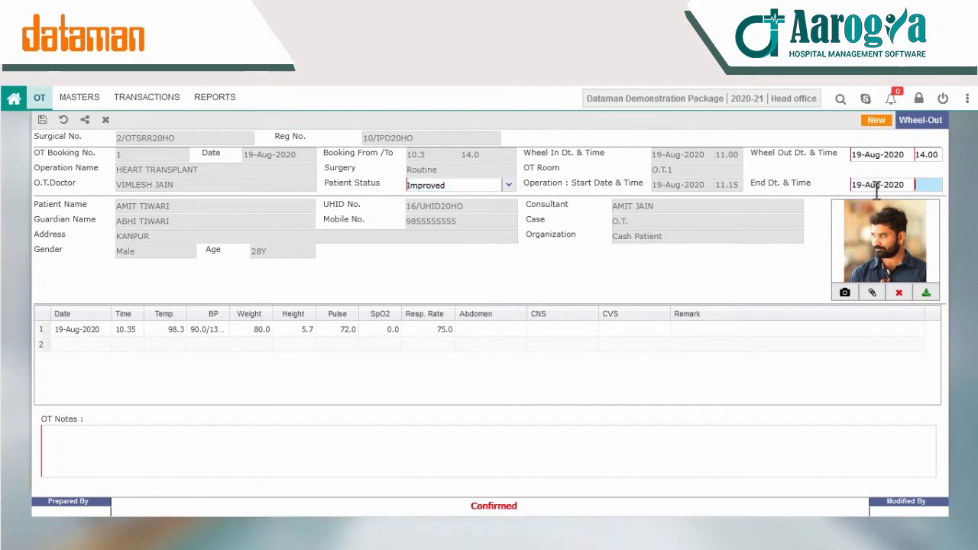
{"action": "type", "text": "14.15"}
Step: Enter IMPROVED as the OT notes and save the Wheel-Out entry
{"action": "left_click", "coordinate": [704, 314]}
{"action": "left_click", "coordinate": [191, 437]}
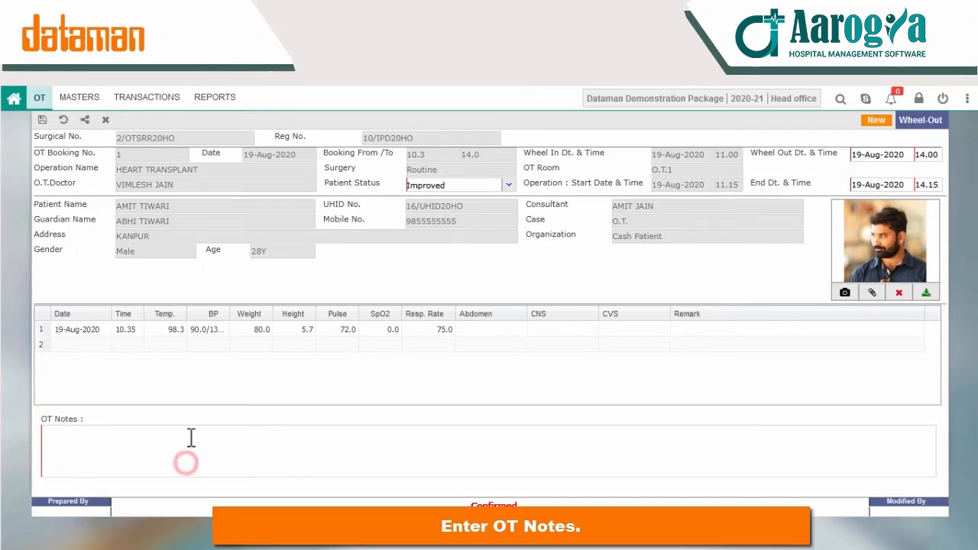
{"action": "type", "text": "IMPROVED"}
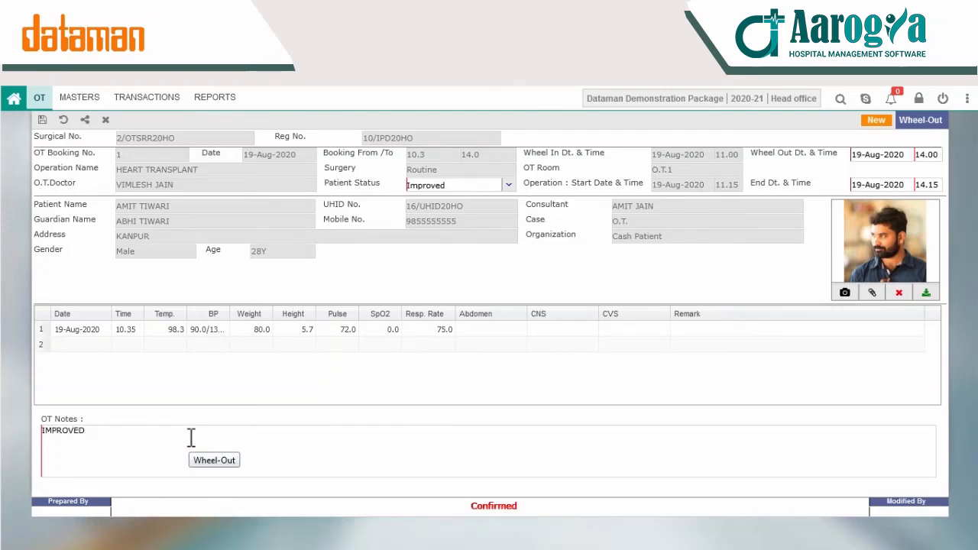
{"action": "left_click", "coordinate": [42, 120]}
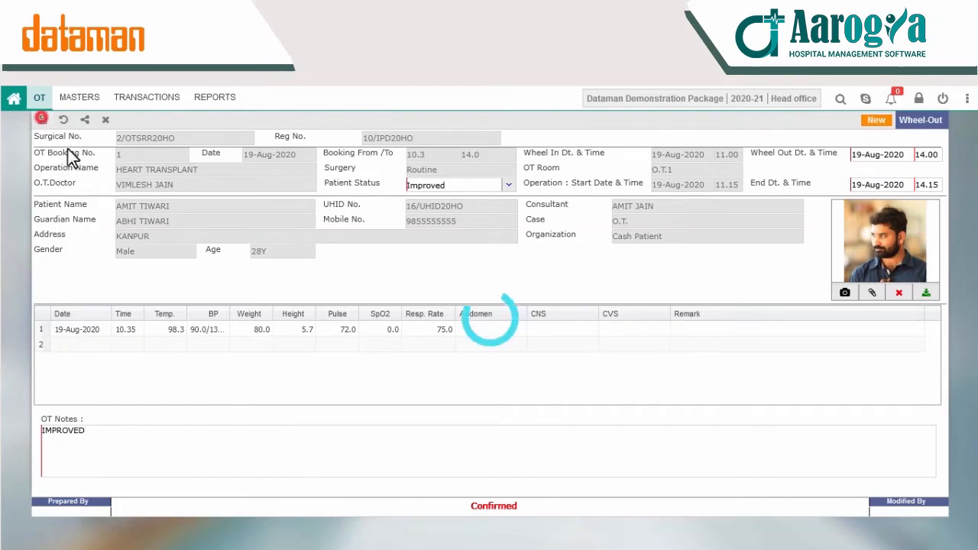